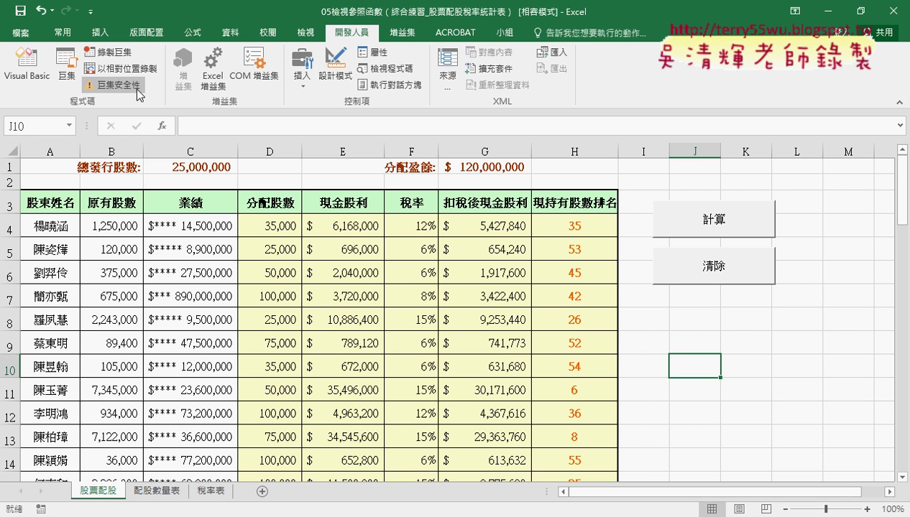
- Check the defined names list, then inspect D4's lookup formula and its 業績 name
left_click(206, 36)
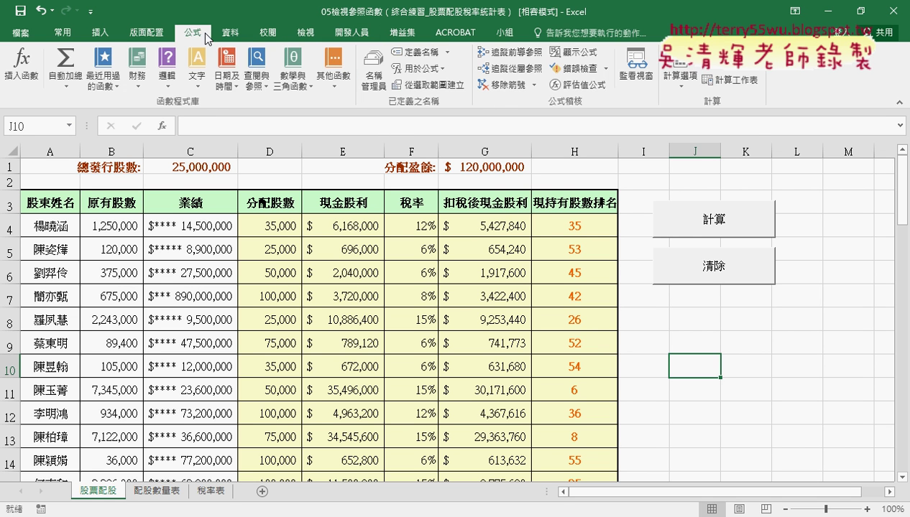
left_click(373, 72)
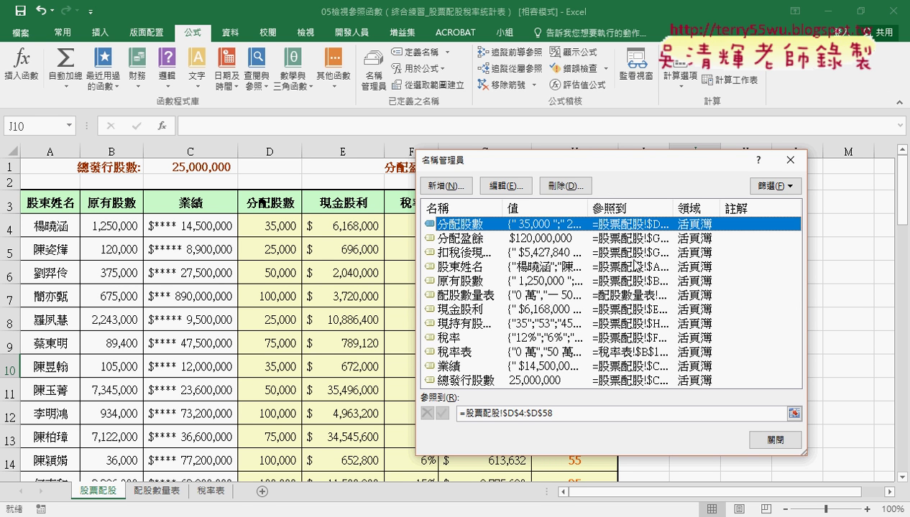
left_click(791, 160)
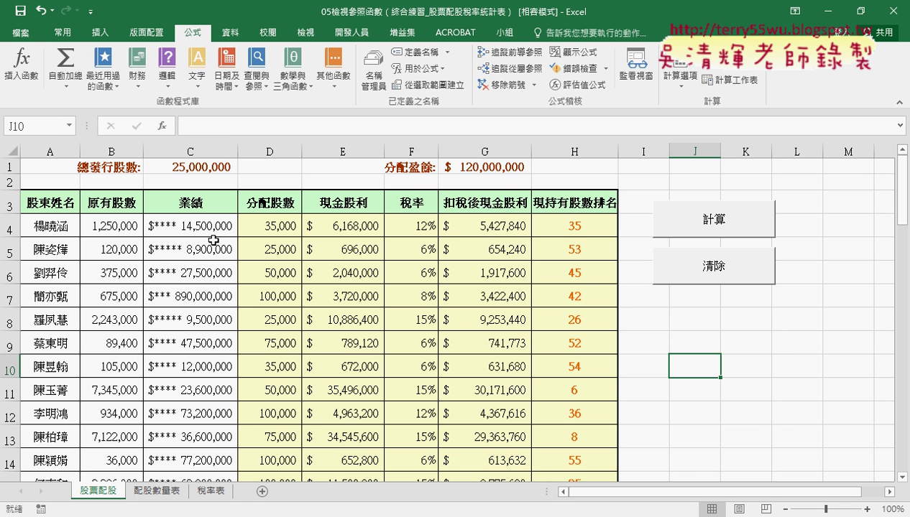
left_click(268, 222)
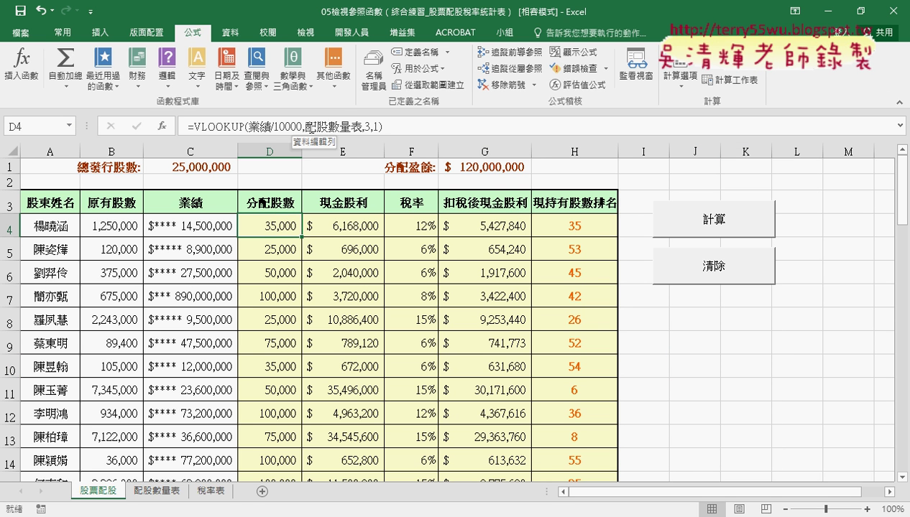
left_click(256, 128)
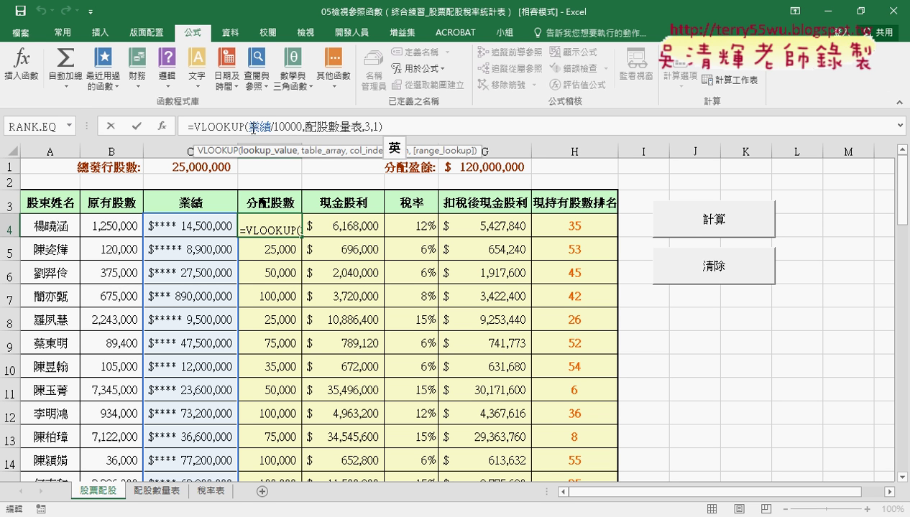
left_click_drag(259, 127, 265, 127)
double_click(265, 127)
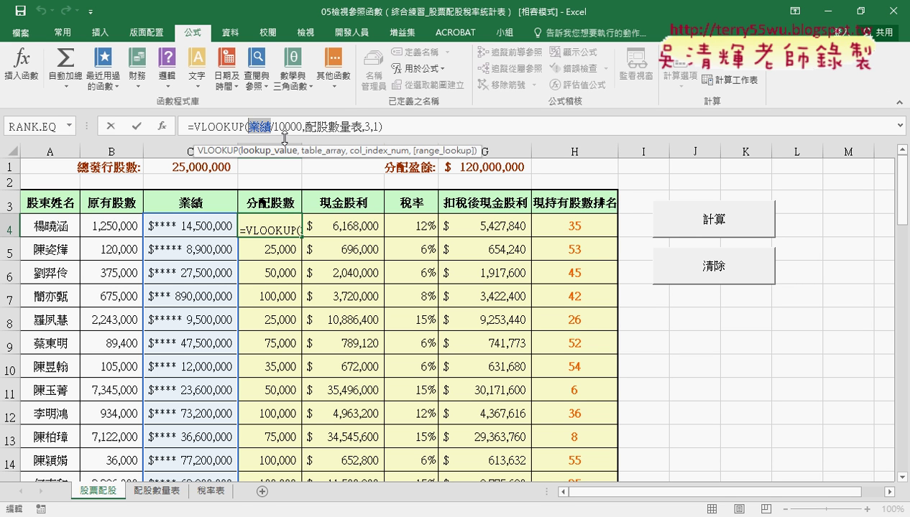
left_click(110, 126)
- Inspect H4's RANK.EQ formula arguments, including its Ref range, without changing anything
left_click(564, 227)
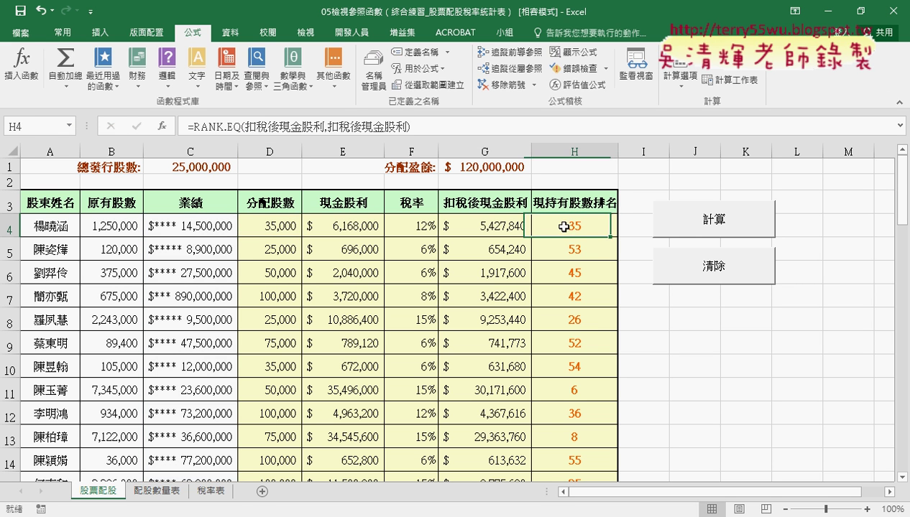
left_click(220, 127)
left_click(162, 126)
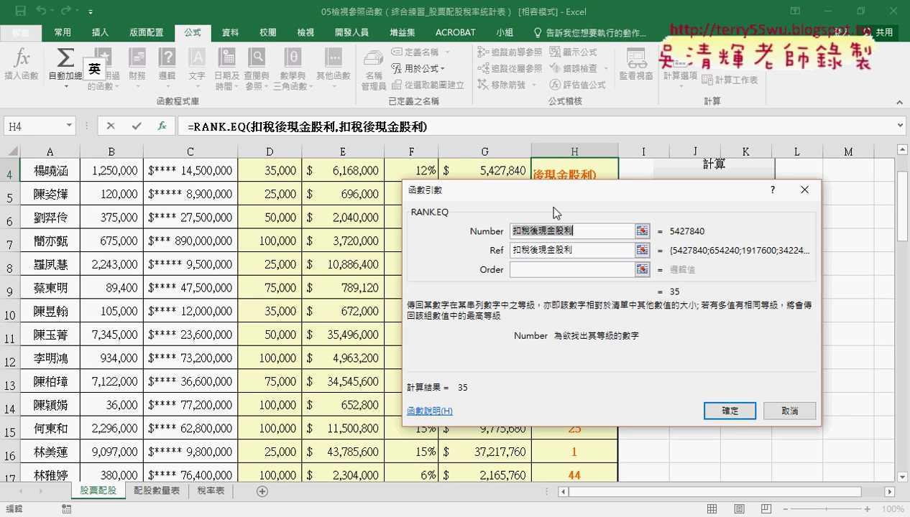
left_click_drag(553, 213, 688, 197)
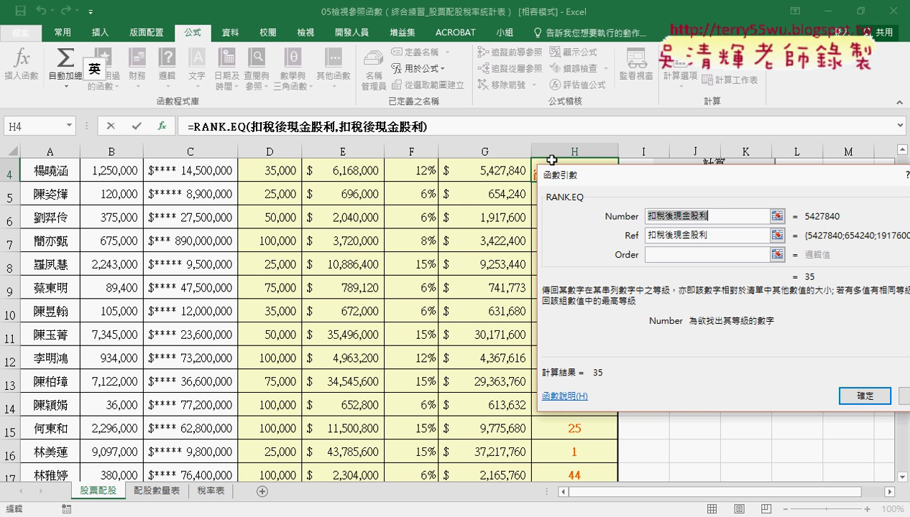
left_click(662, 235)
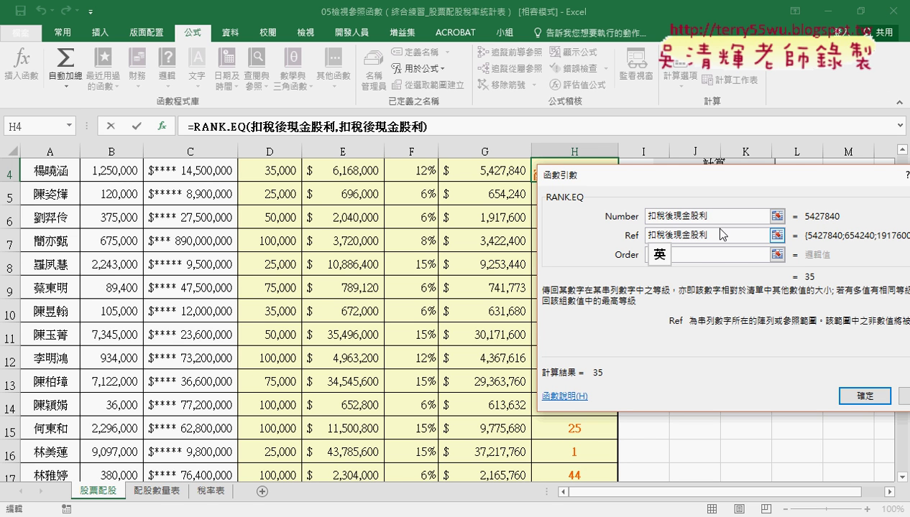
key("shift+Tab")
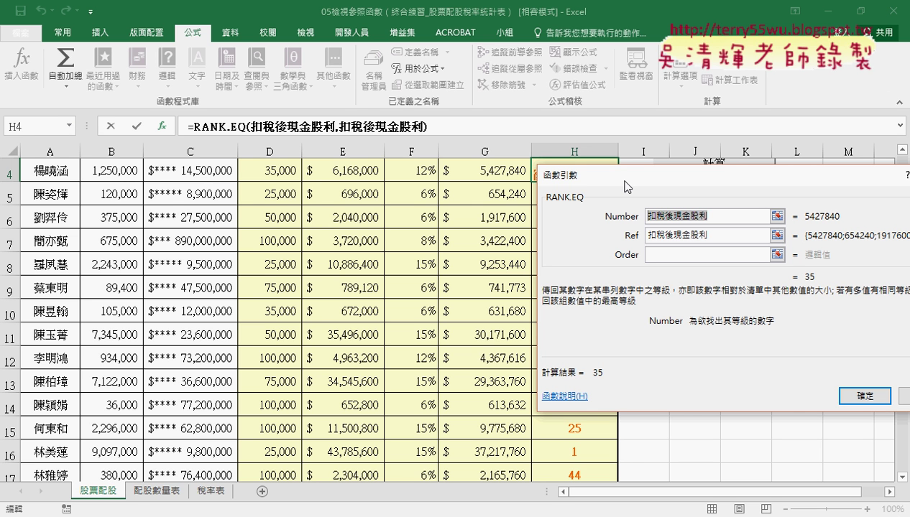
left_click_drag(625, 183, 357, 172)
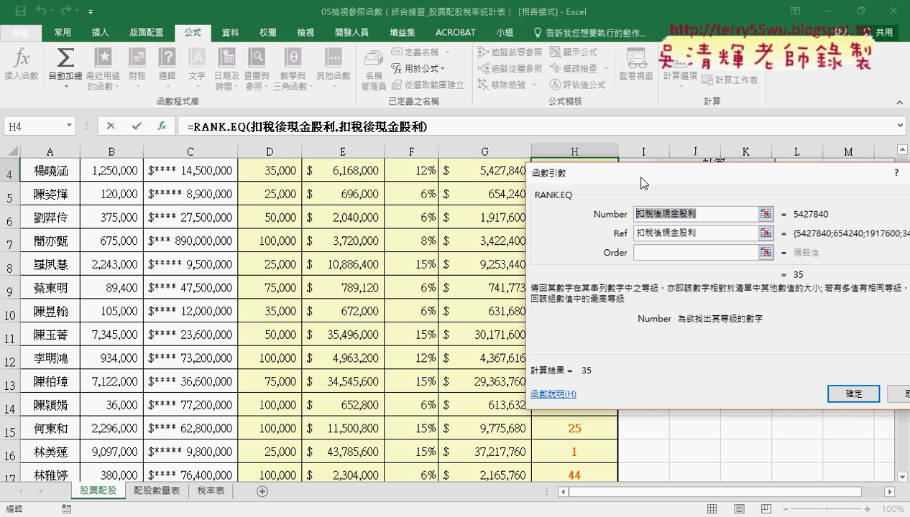
left_click(666, 385)
- Review E4's dividend formula, F4's tax-rate lookup and G4's after-tax dividend formula
scroll(690, 325, "up", 1)
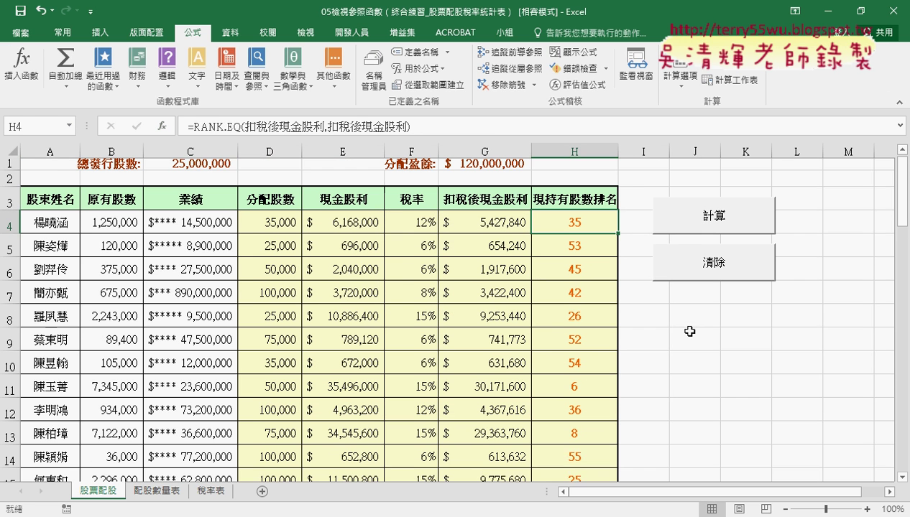
left_click(330, 230)
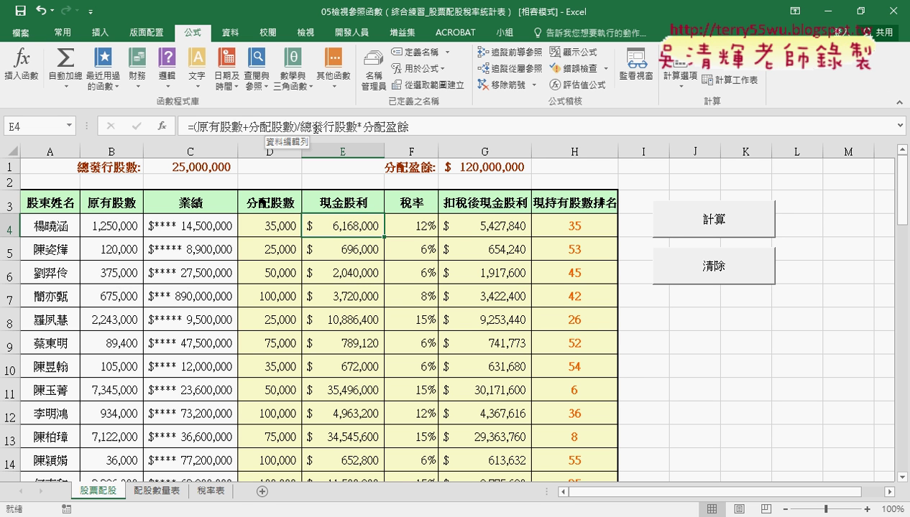
left_click(407, 226)
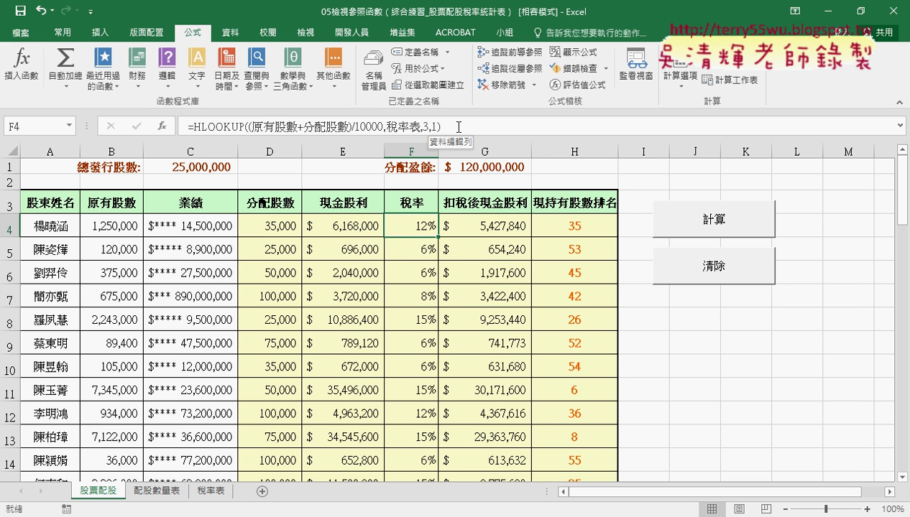
left_click(468, 229)
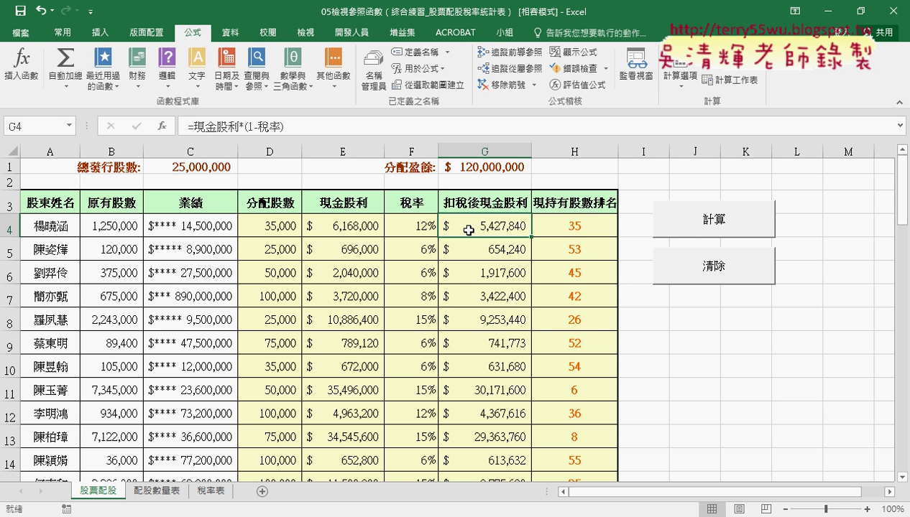
- Check the ranges of the names 分配股數, 分配盈餘, 扣稅後現金股利 and 股東姓名
left_click(373, 68)
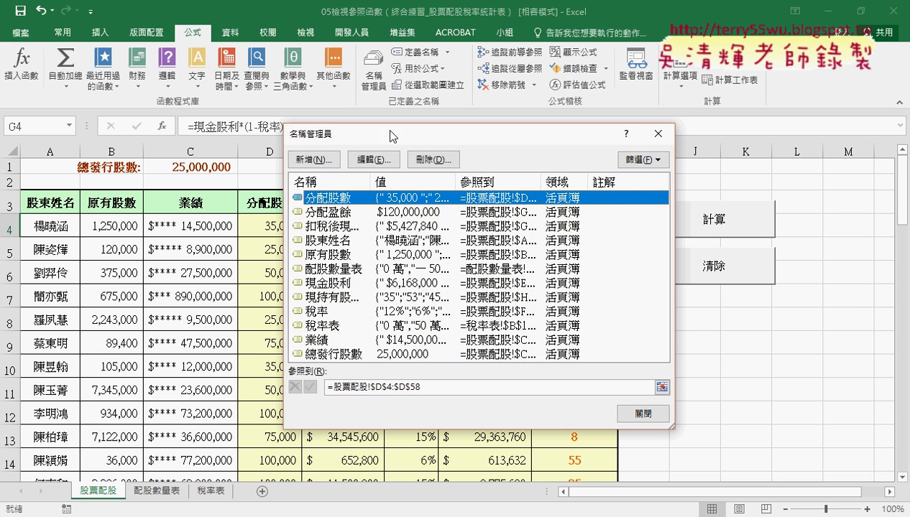
left_click(419, 387)
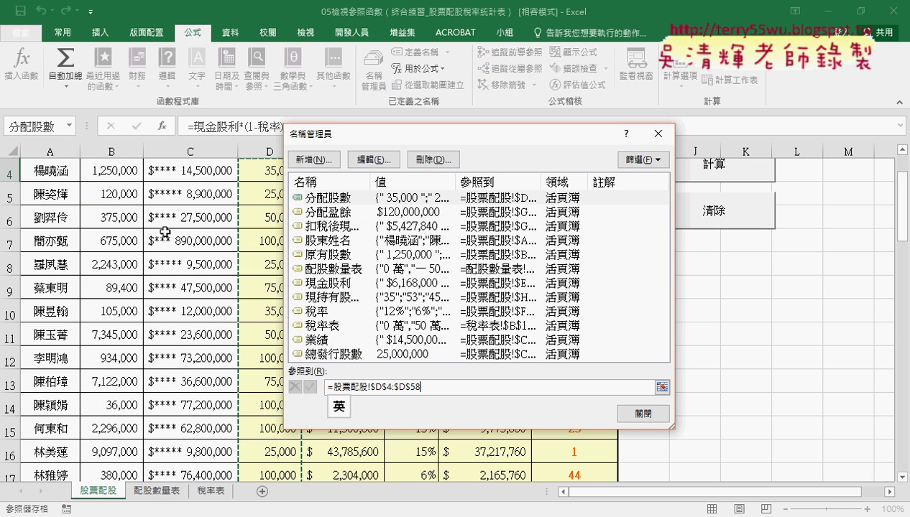
left_click(363, 213)
left_click_drag(371, 182, 442, 187)
left_click(363, 226)
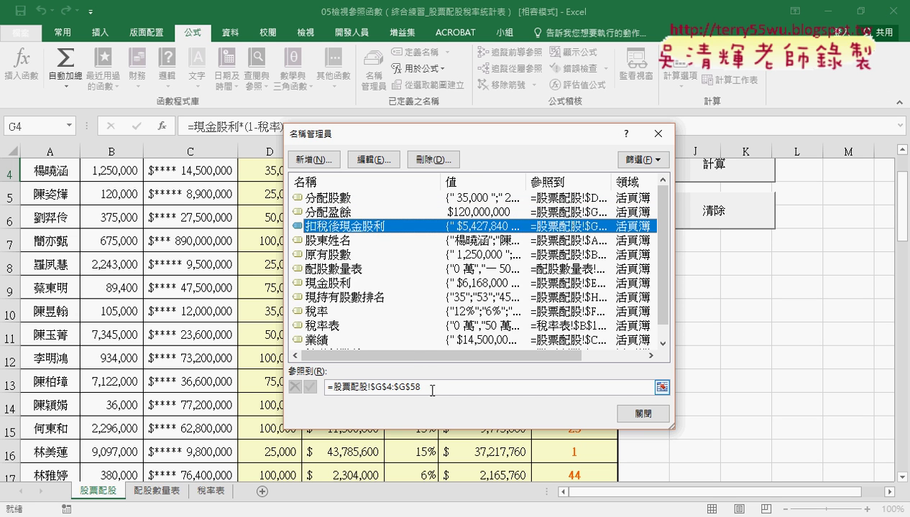
left_click(342, 241)
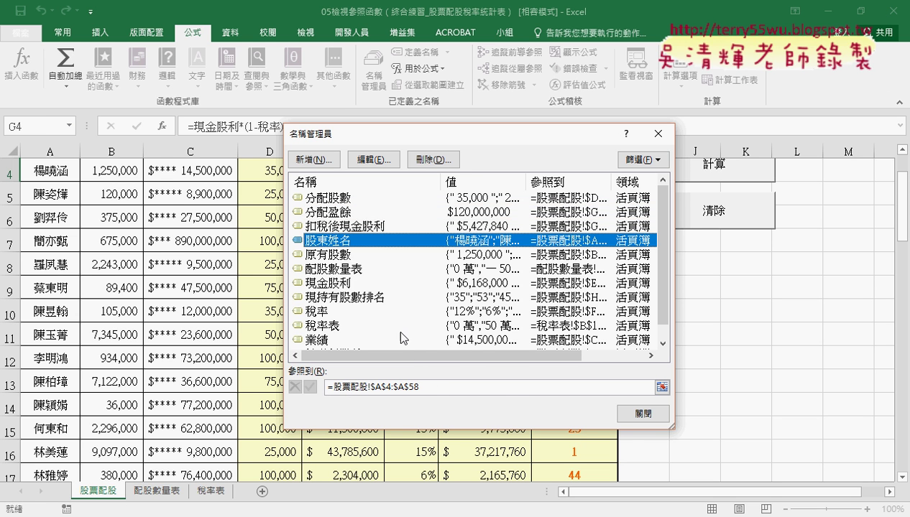
left_click(643, 414)
- Show H4's ranking formula and annotate the sheet, linking results to the 計算 and 清除 buttons
scroll(423, 279, "up", 1)
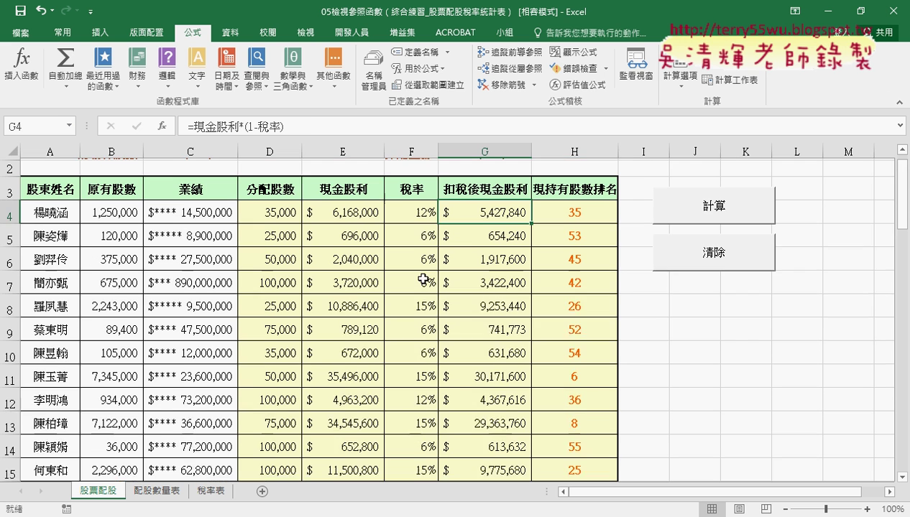
scroll(423, 280, "up", 1)
left_click(582, 227)
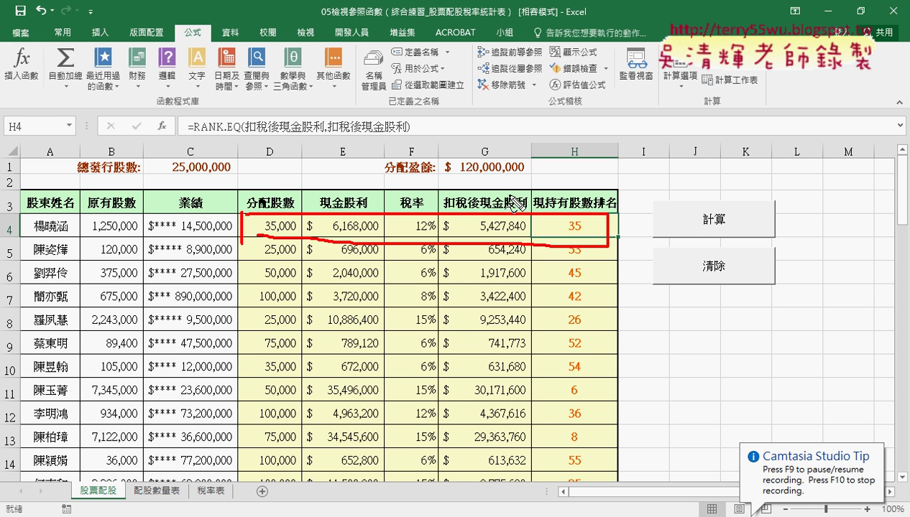
left_click_drag(519, 209, 760, 183)
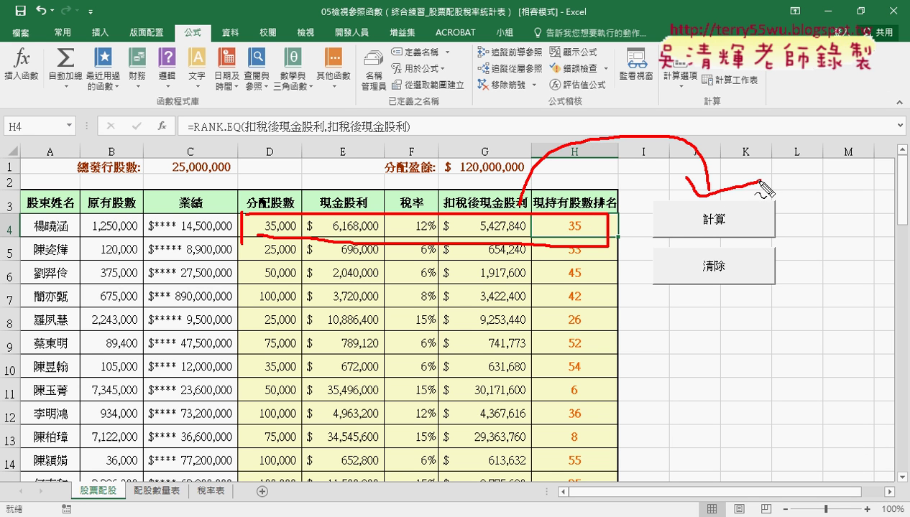
left_click_drag(698, 223, 750, 247)
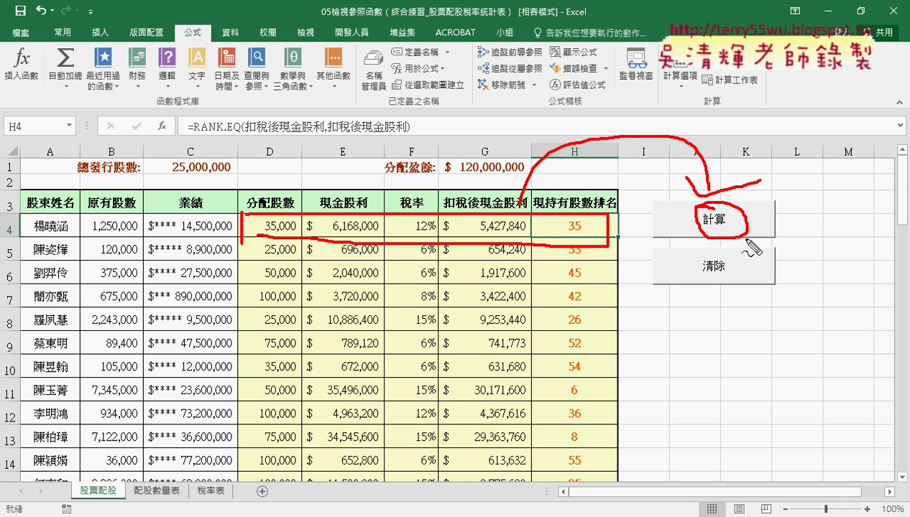
mouse_move(730, 272)
left_mouse_down()
mouse_move(698, 269)
mouse_move(725, 259)
mouse_move(708, 263)
left_mouse_up()
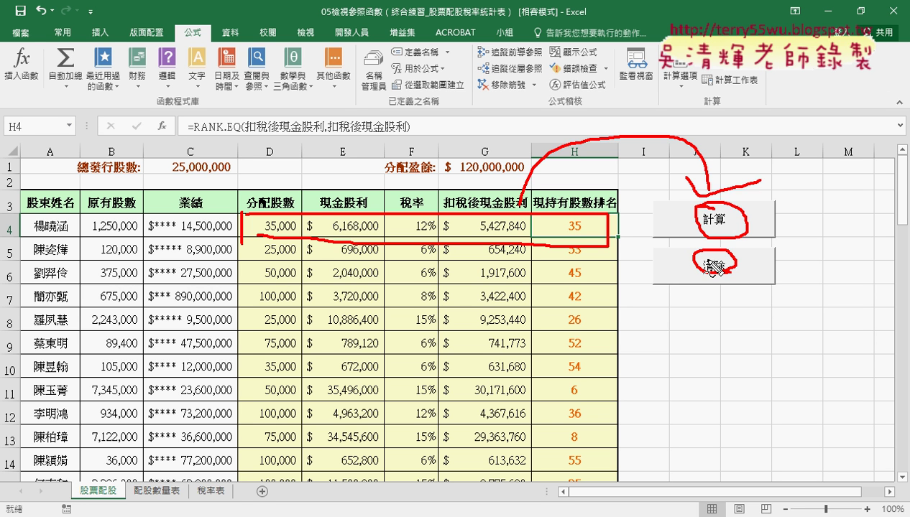
key("Escape")
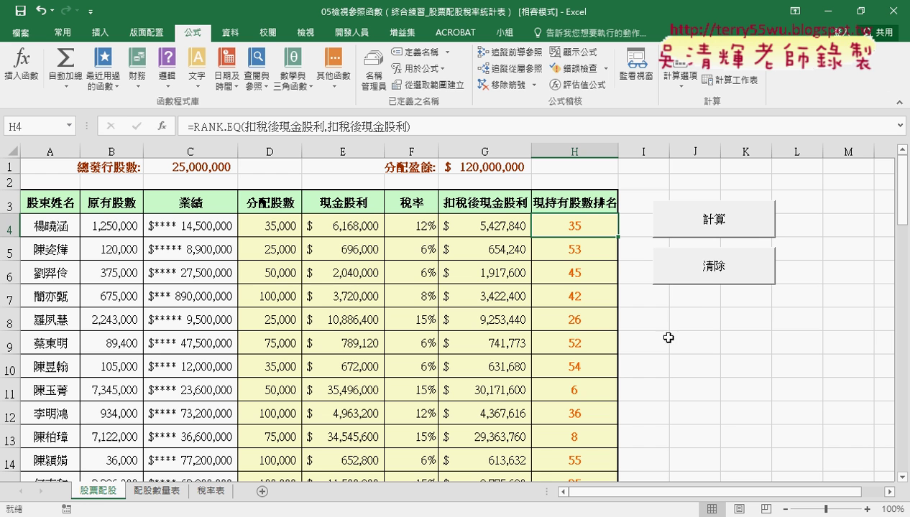
- Test 清除, 計算, then 清除 again, and inspect row 4 cells D4, E4 and H4
left_click(712, 277)
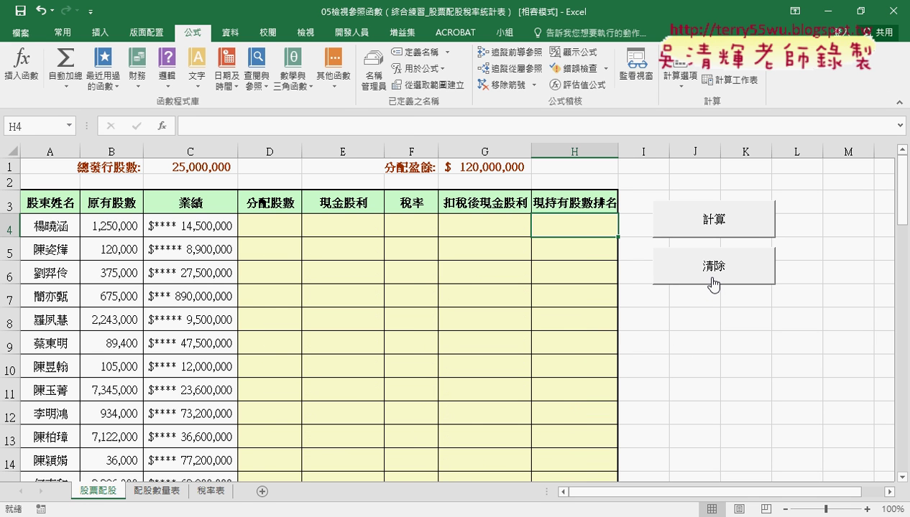
left_click(711, 224)
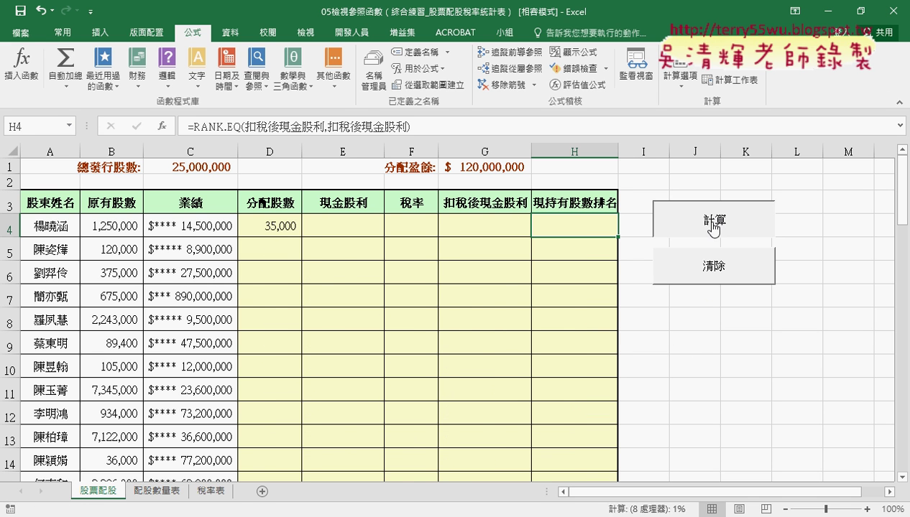
left_click(707, 275)
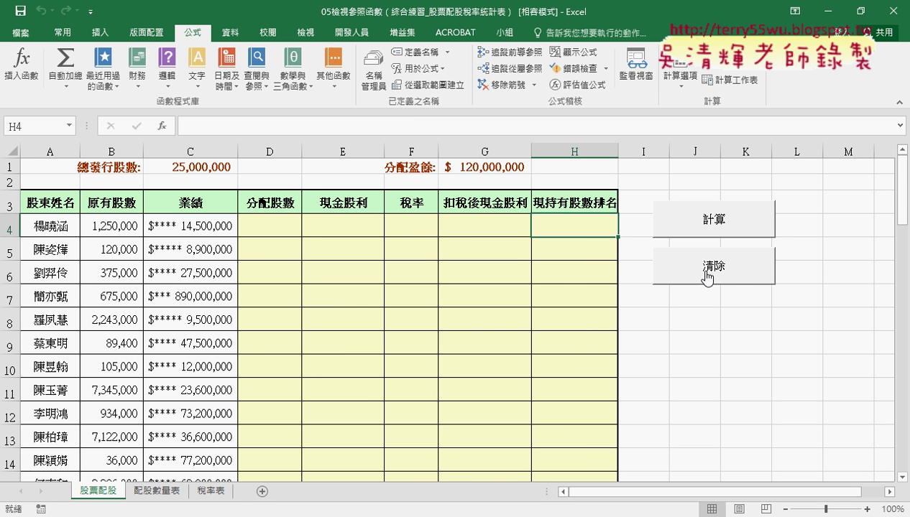
left_click(10, 227)
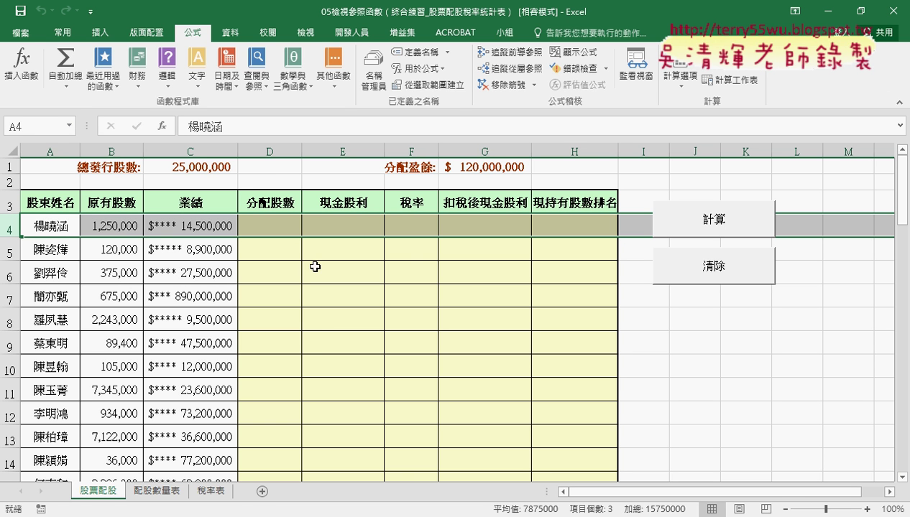
left_click(265, 229)
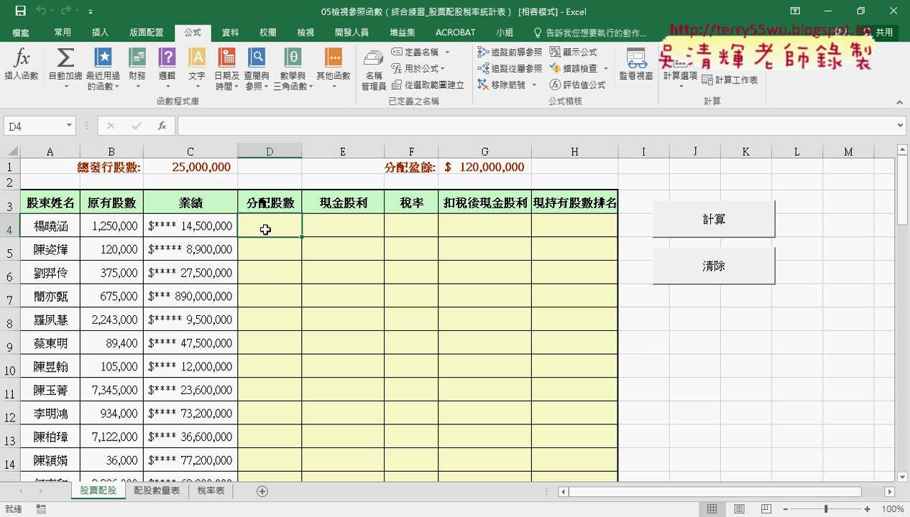
left_click(328, 229)
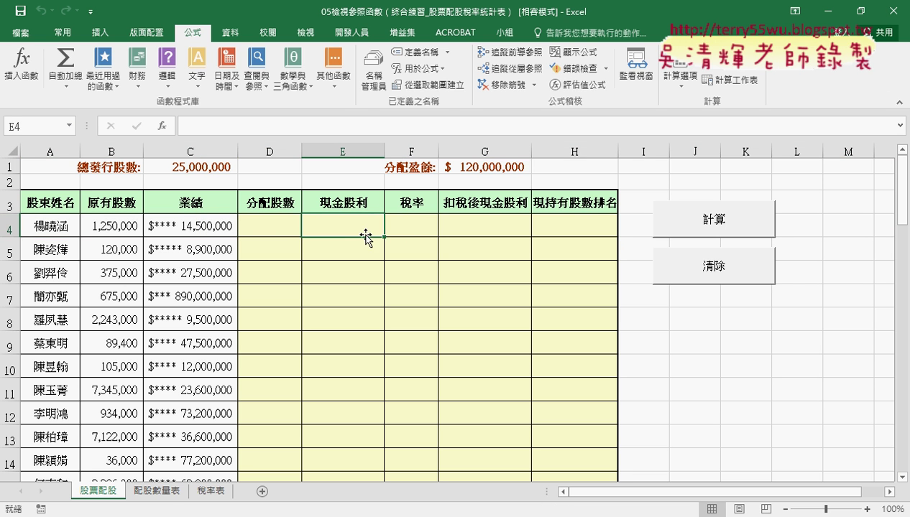
left_click(562, 222)
- Open the 清除 button's assigned macro code in the VBA editor and select the VBAProject root
right_click(682, 279)
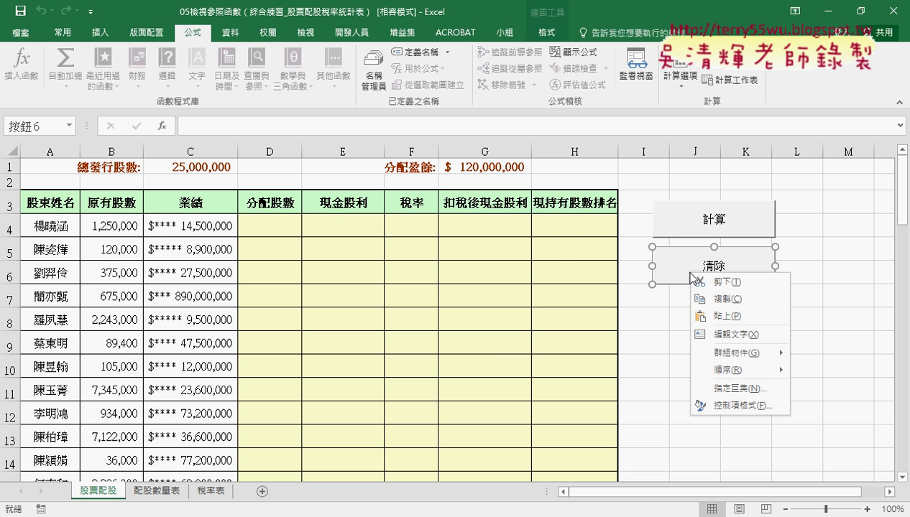
left_click(714, 386)
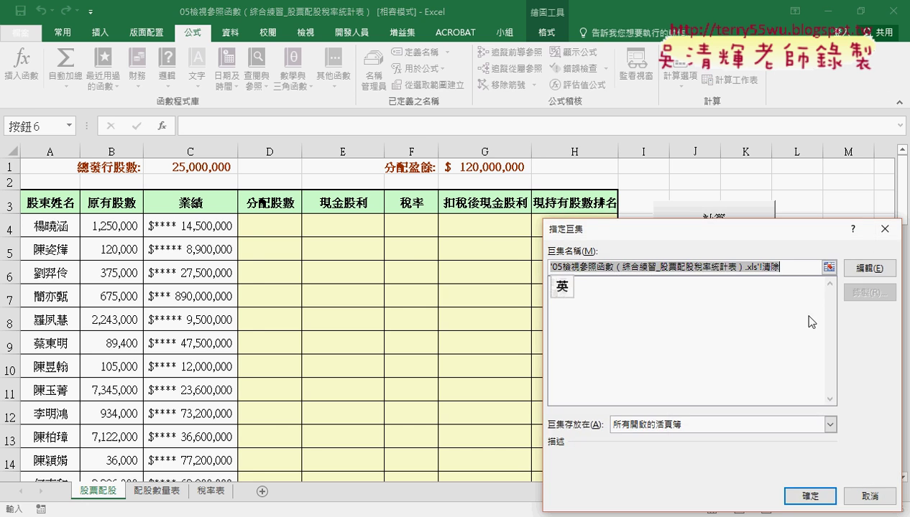
left_click(868, 267)
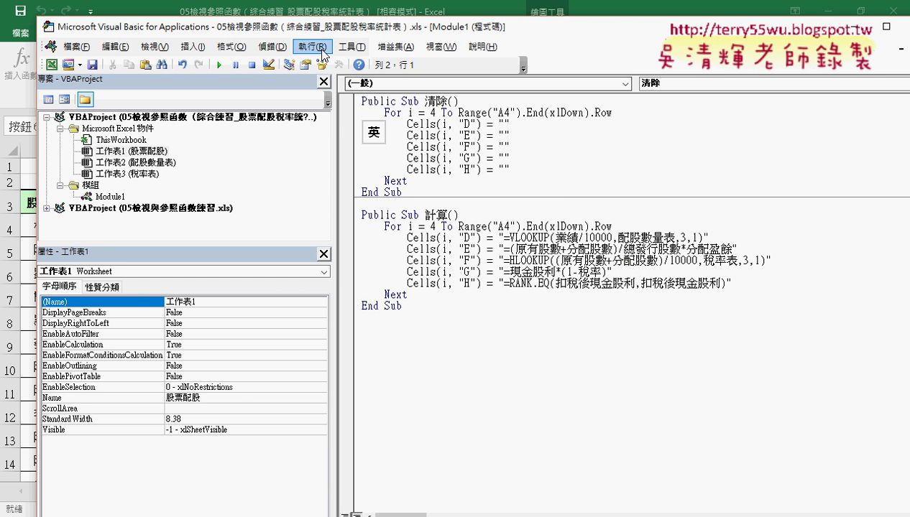
left_click_drag(314, 139, 294, 139)
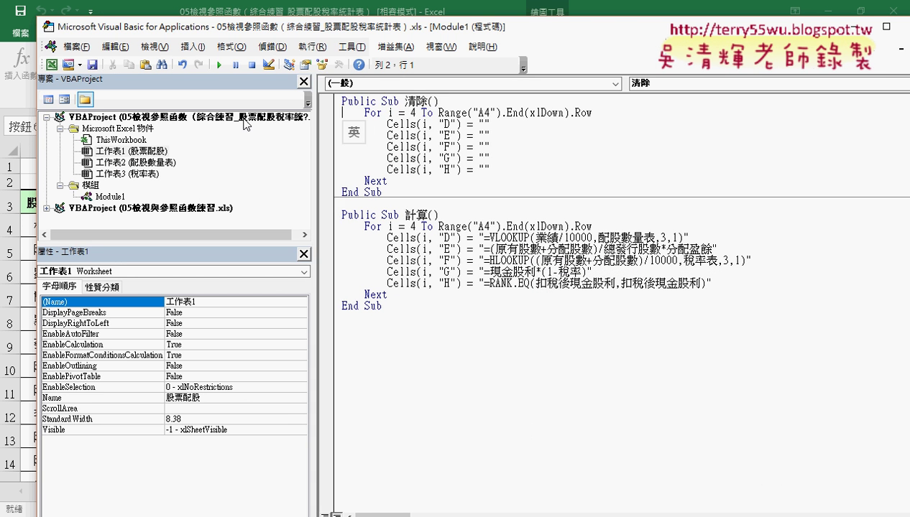
left_click(151, 117)
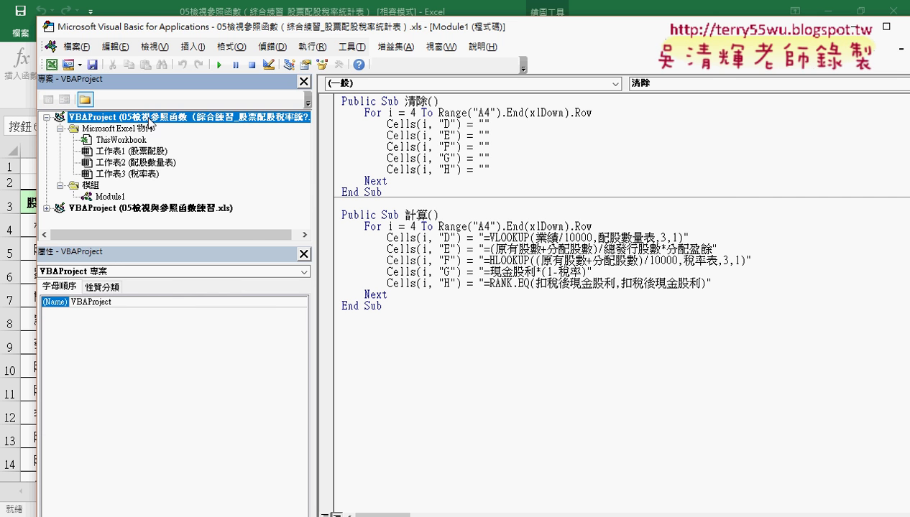
right_click(133, 155)
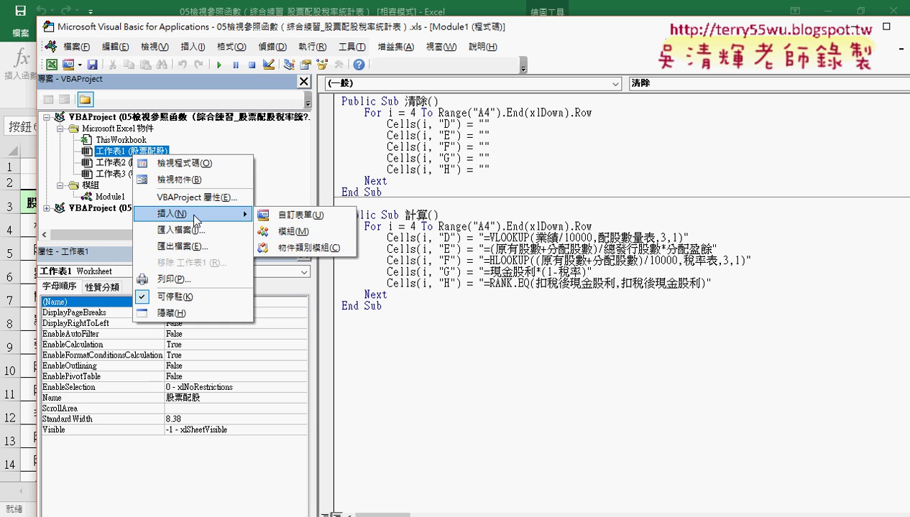
left_click(429, 102)
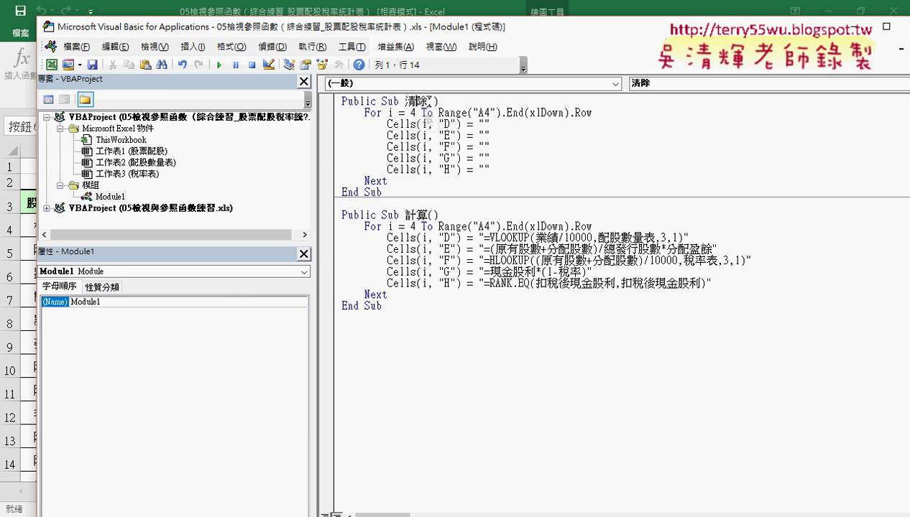
left_click(193, 46)
left_click(205, 63)
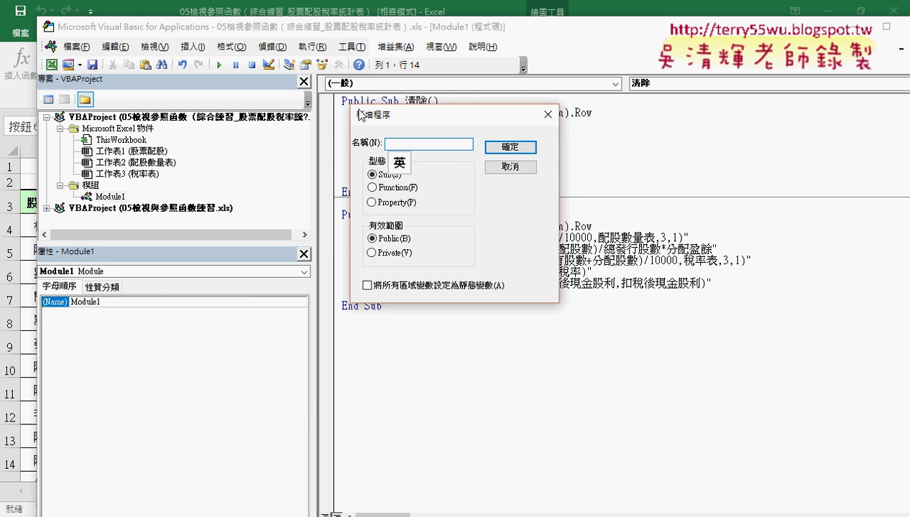
left_click_drag(359, 115, 365, 117)
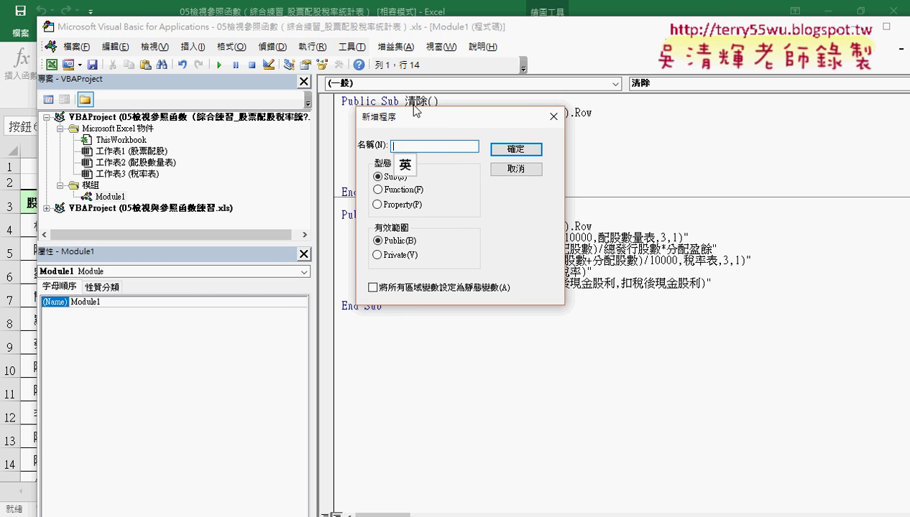
left_click(516, 168)
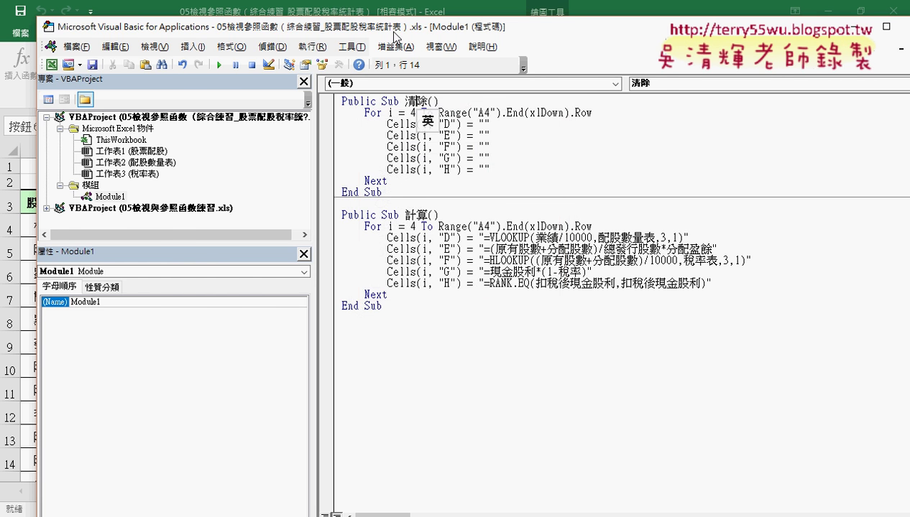
left_click_drag(394, 36, 560, 38)
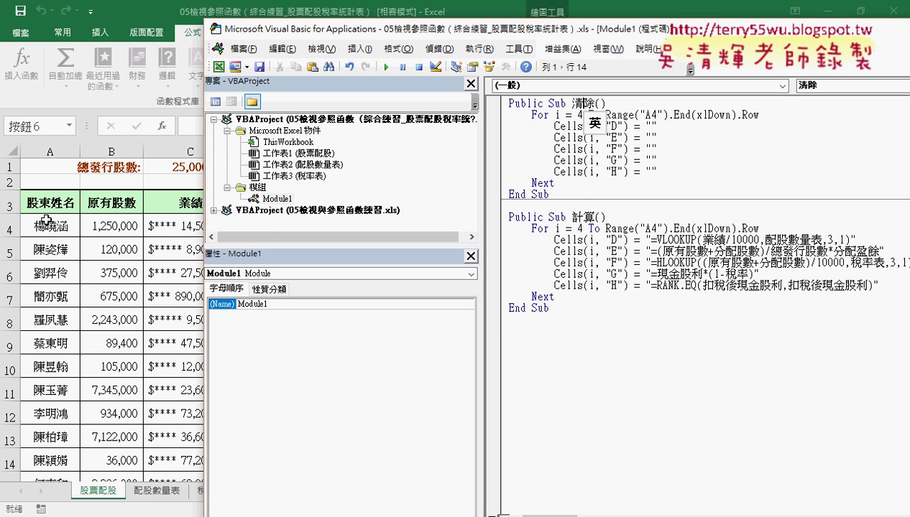
left_click(579, 115)
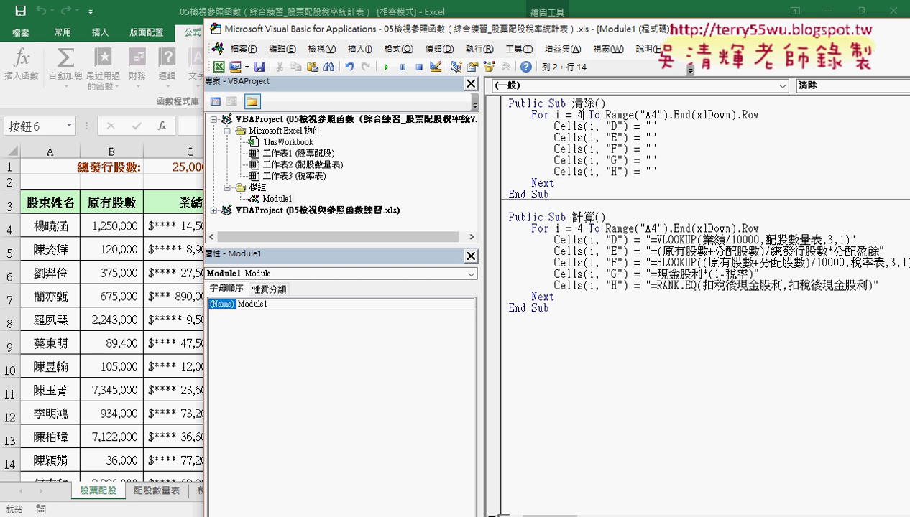
double_click(577, 115)
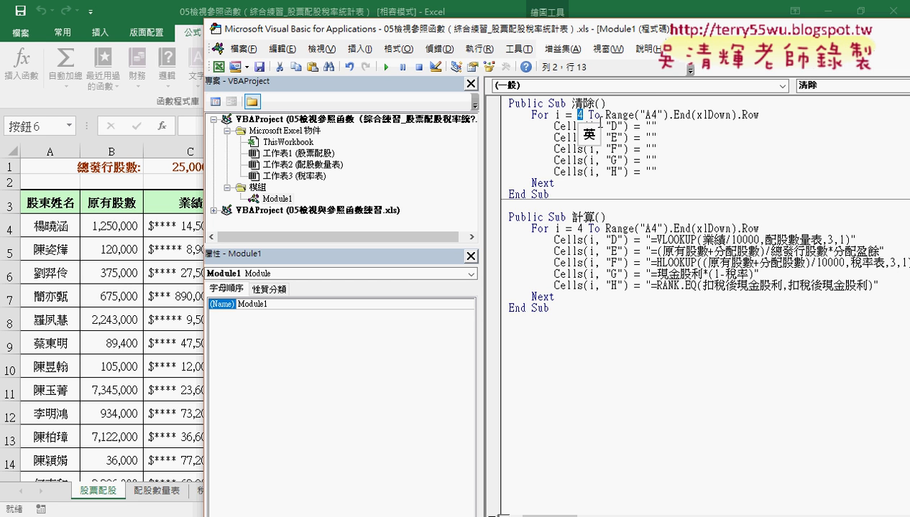
left_click_drag(605, 115, 759, 115)
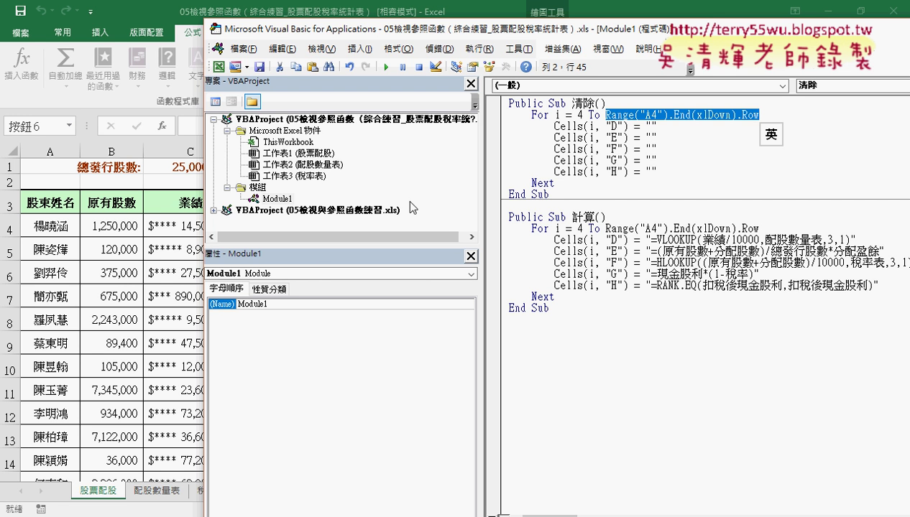
left_click_drag(554, 182, 535, 182)
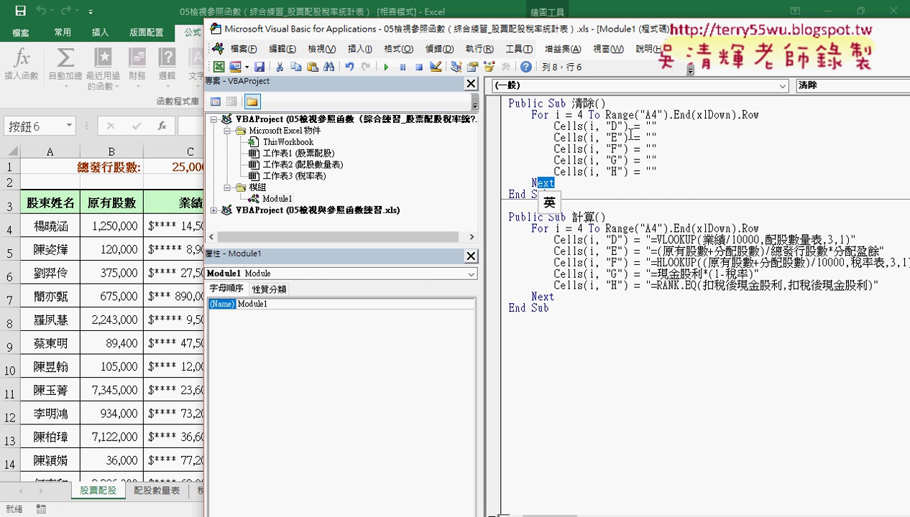
left_click_drag(489, 36, 483, 251)
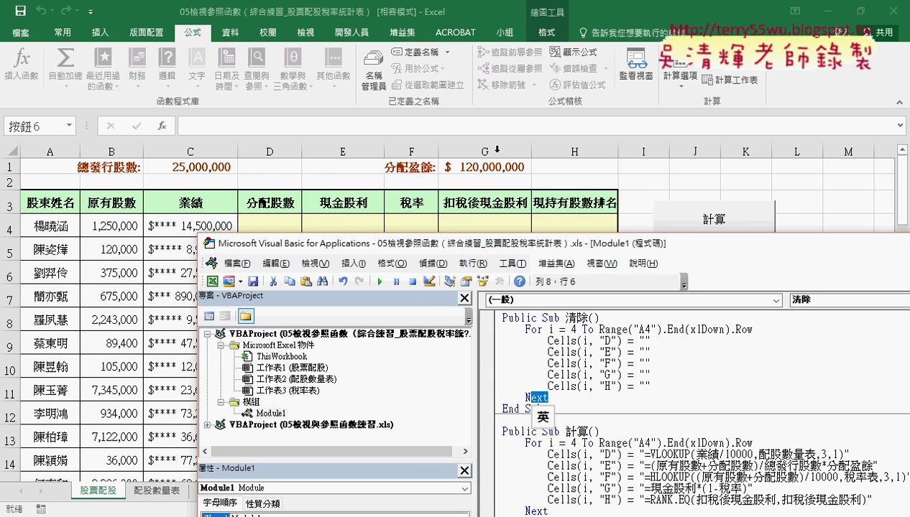
mouse_move(512, 243)
left_mouse_down()
mouse_move(661, 35)
mouse_move(638, 34)
left_mouse_up()
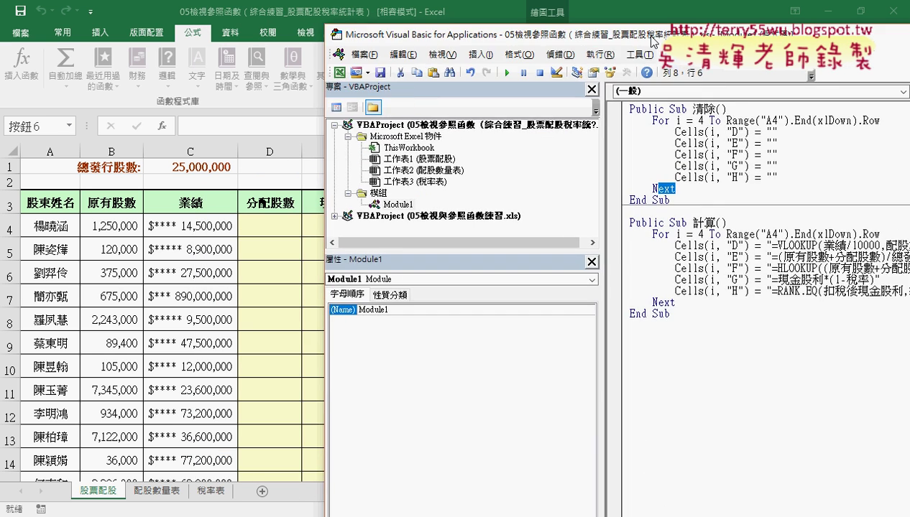
left_click_drag(776, 177, 616, 147)
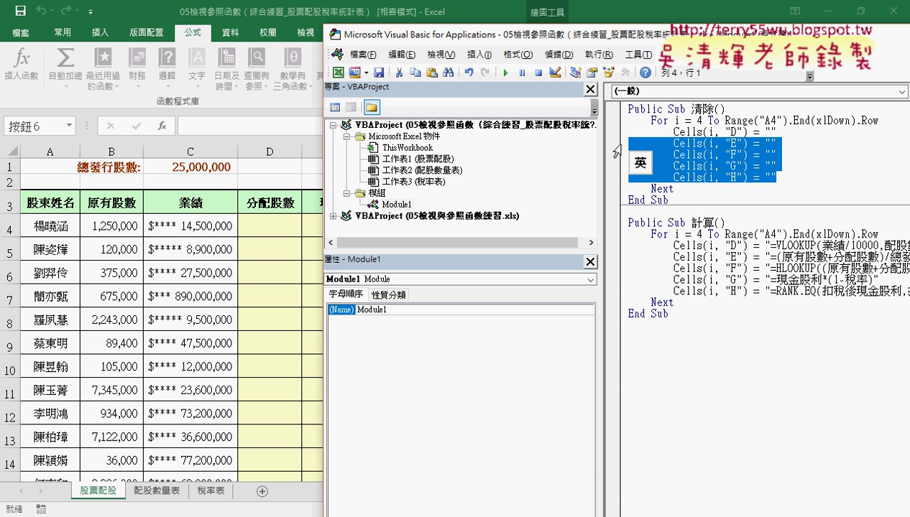
key("Delete")
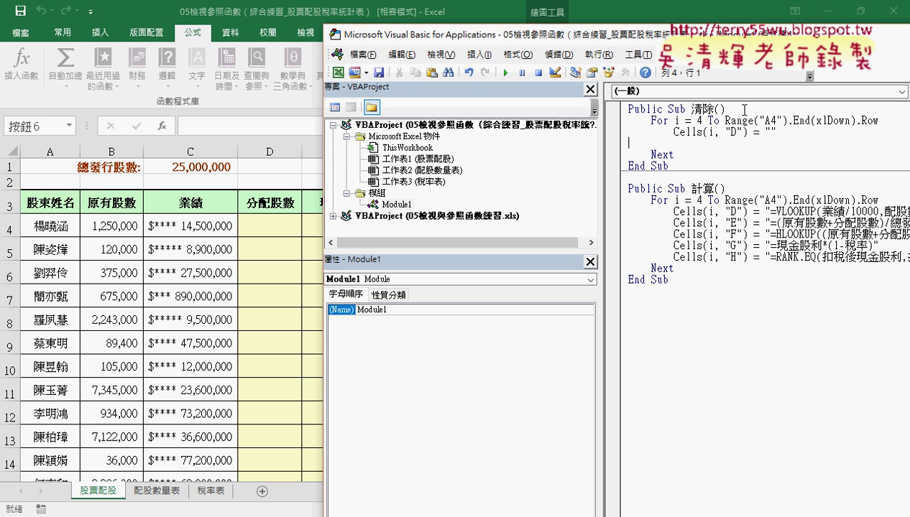
double_click(767, 132)
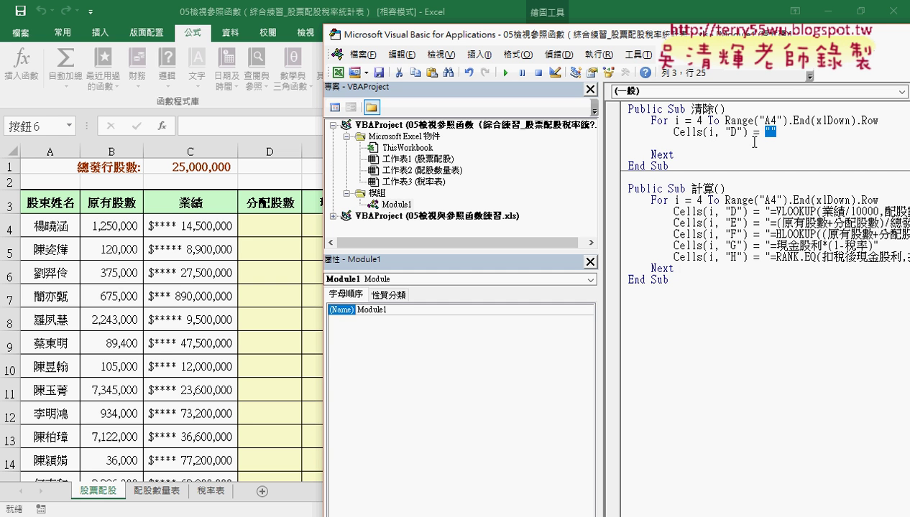
key("End")
key("ctrl+z")
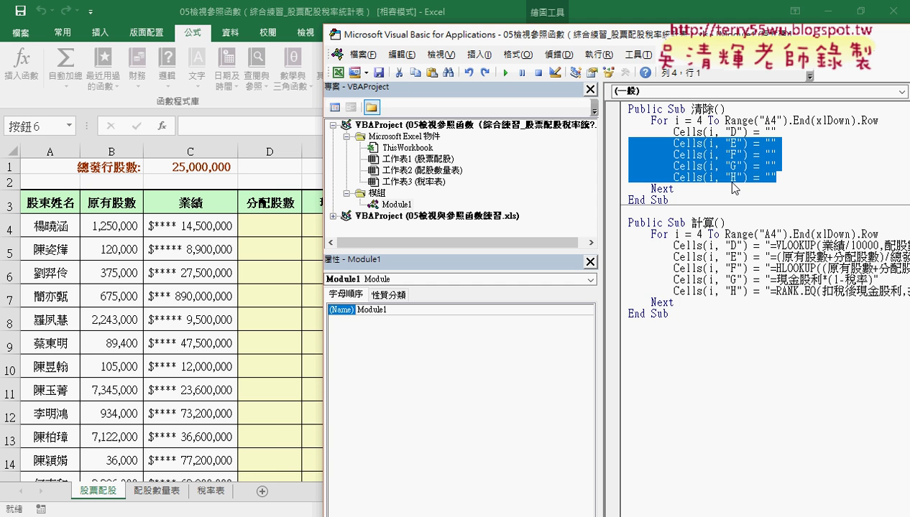
- Run 計算 from the editor to fill columns D–H, then run 清除 to empty them
left_click(725, 251)
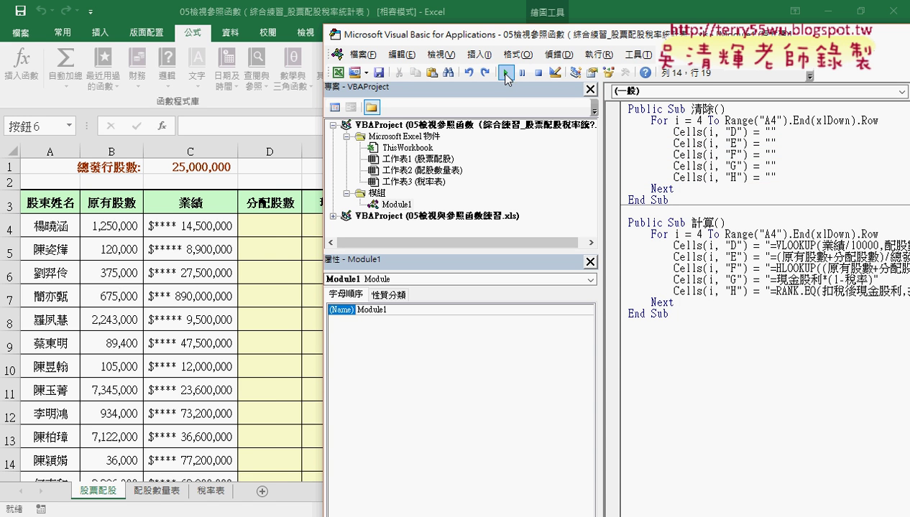
left_click(505, 72)
left_click(682, 166)
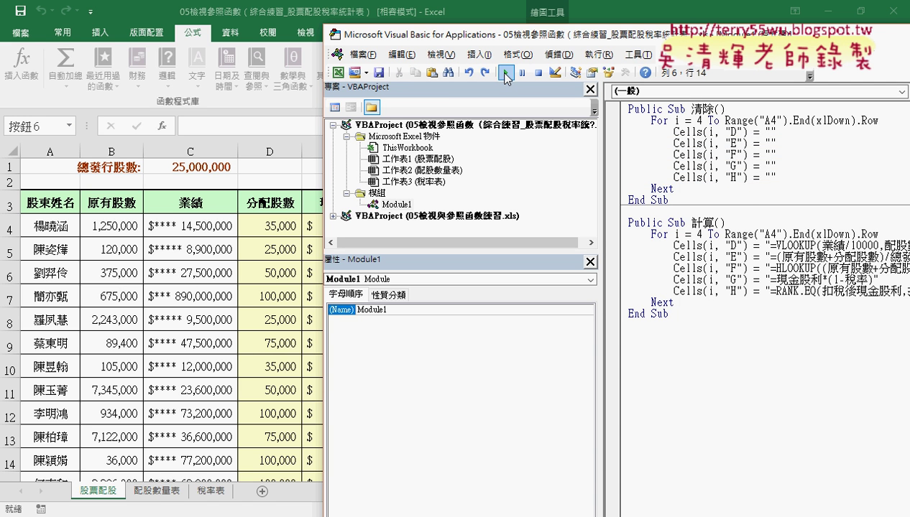
left_click_drag(525, 41, 709, 37)
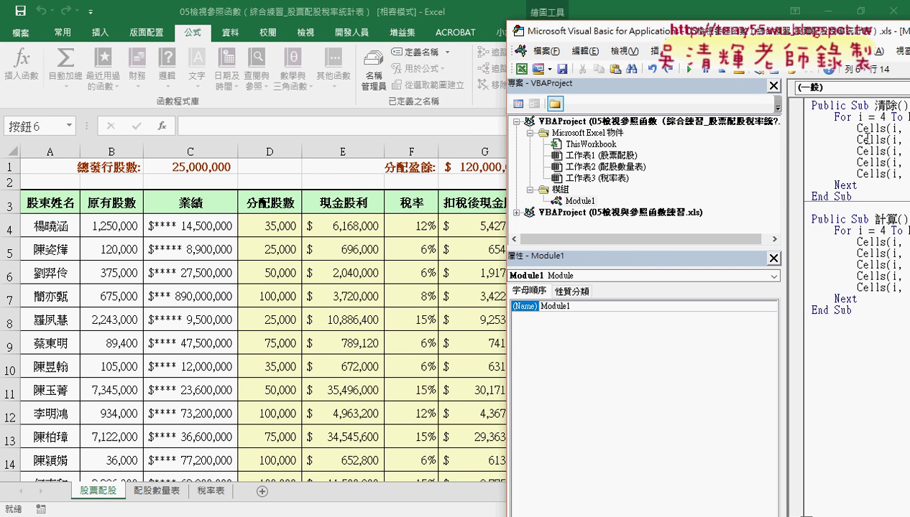
left_click(688, 69)
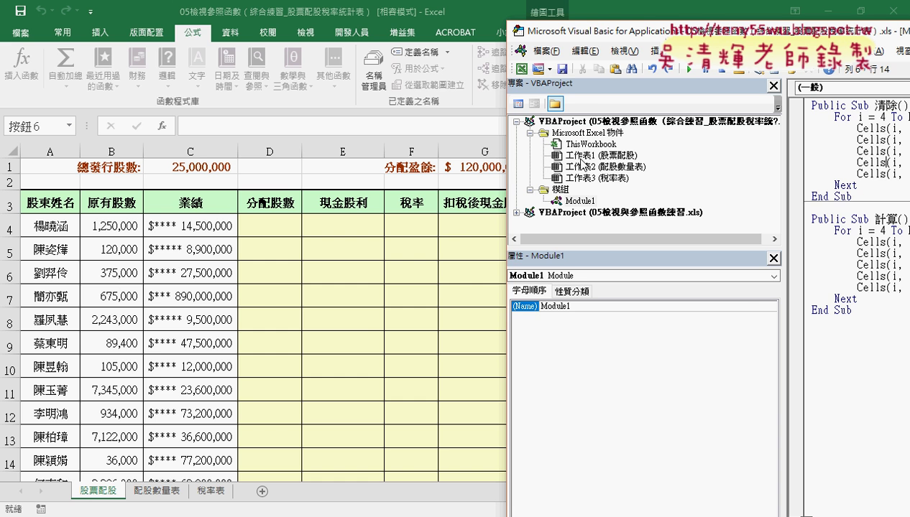
left_click_drag(639, 34, 246, 34)
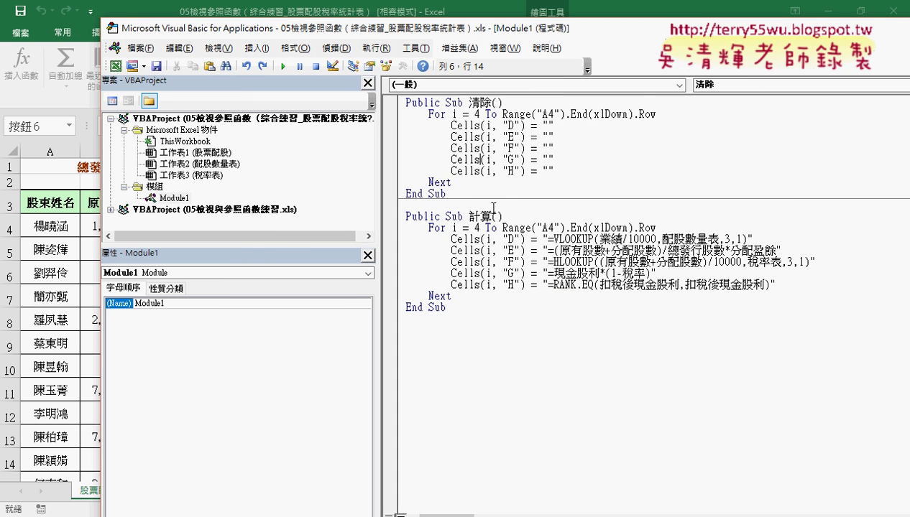
mouse_move(451, 182)
left_mouse_down()
mouse_move(400, 155)
mouse_move(389, 115)
left_mouse_up()
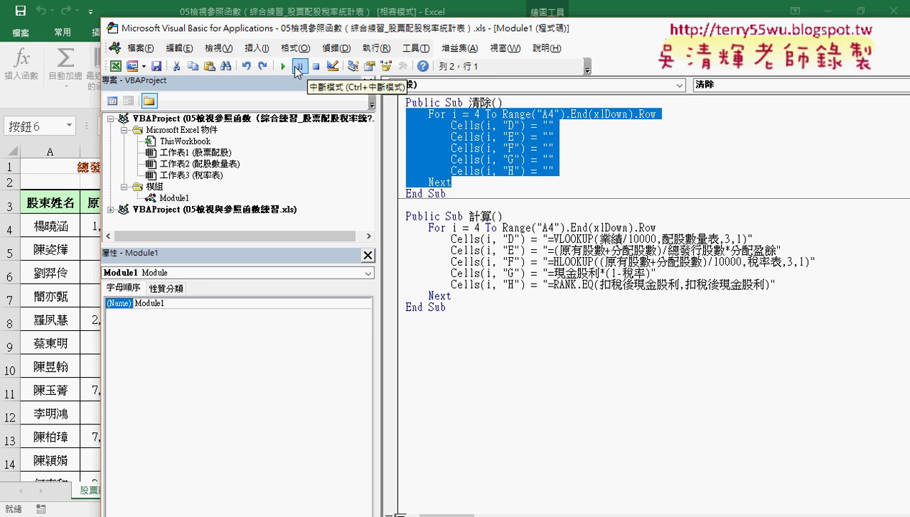
right_click(402, 62)
right_click(365, 69)
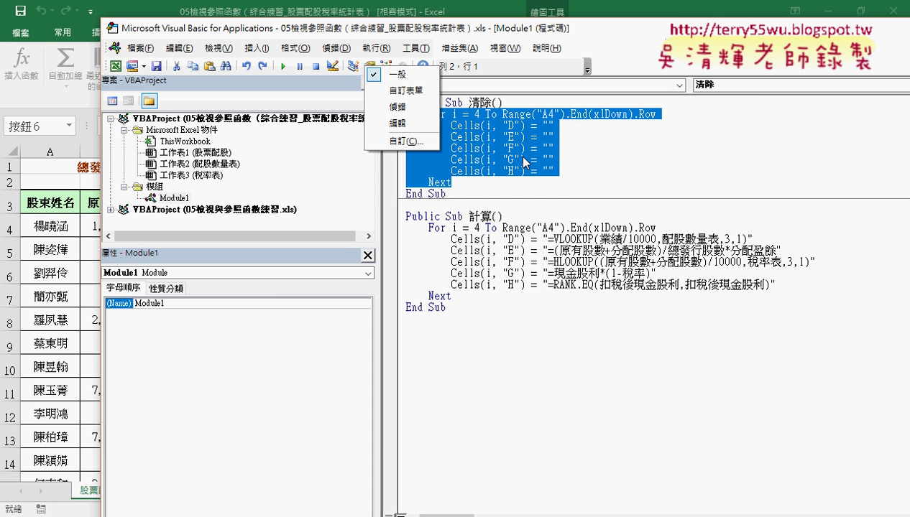
- Prefix each line from For through Next in Sub 清除 with an apostrophe
key("Escape")
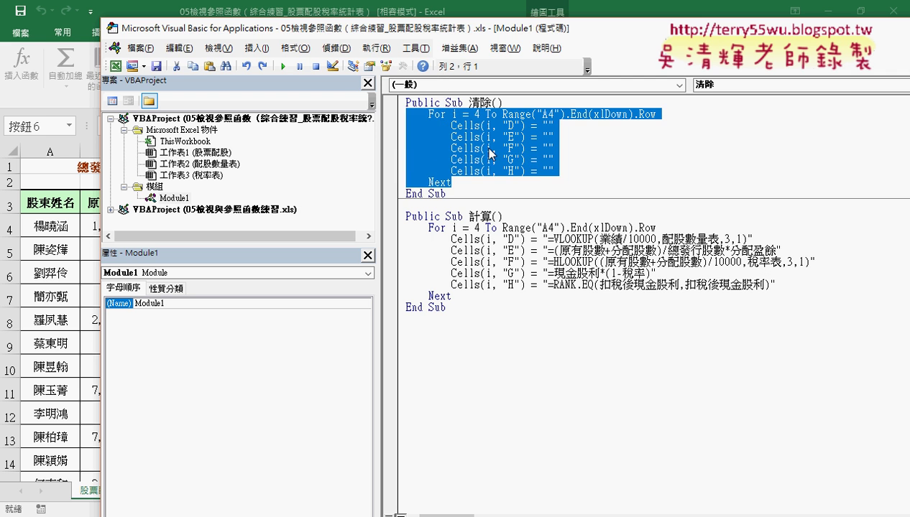
left_click(410, 112)
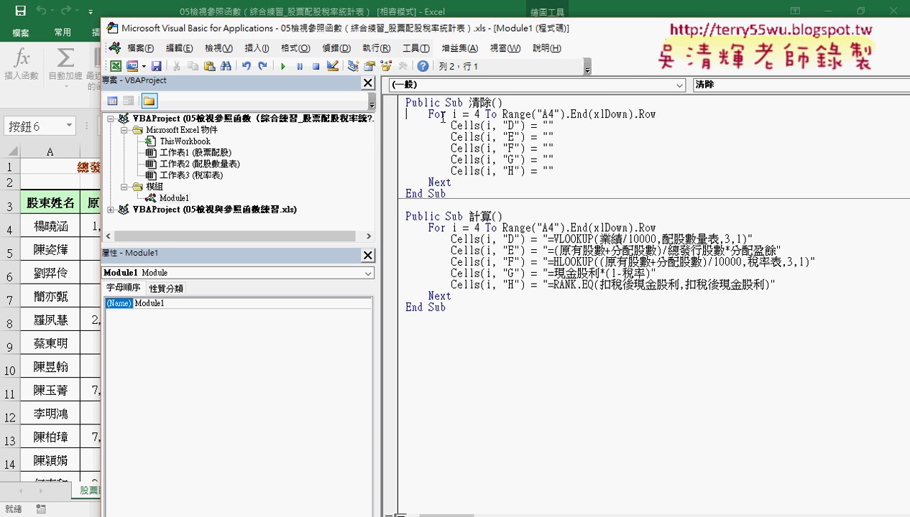
type("'")
left_click(406, 125)
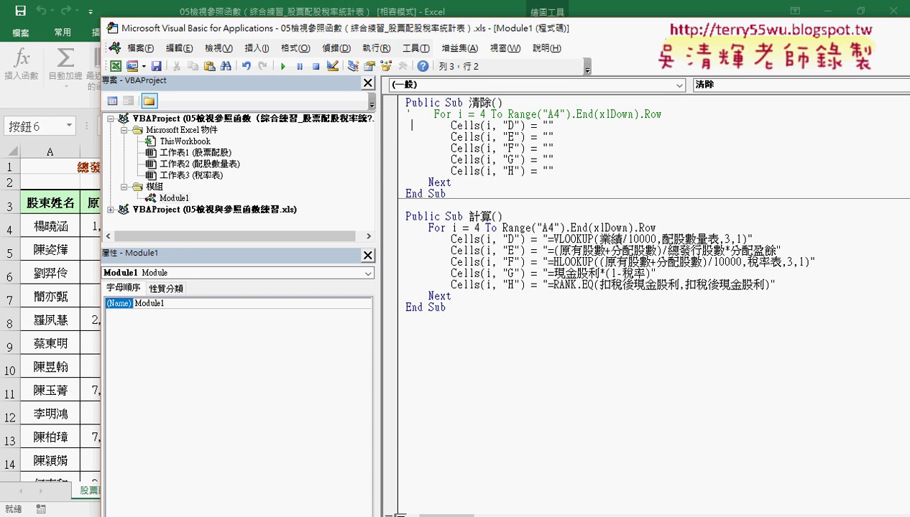
type("'")
left_click(406, 137)
type("'")
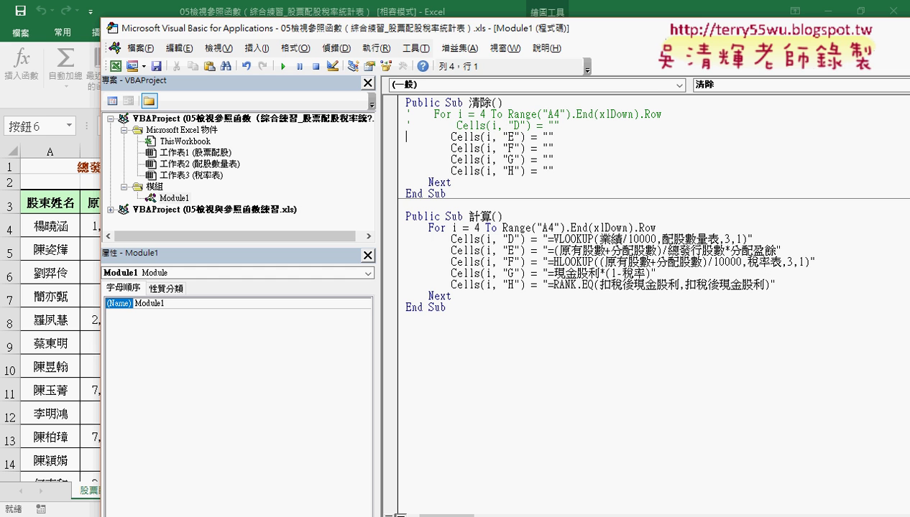
left_click(406, 148)
type("'")
left_click(411, 159)
type("'")
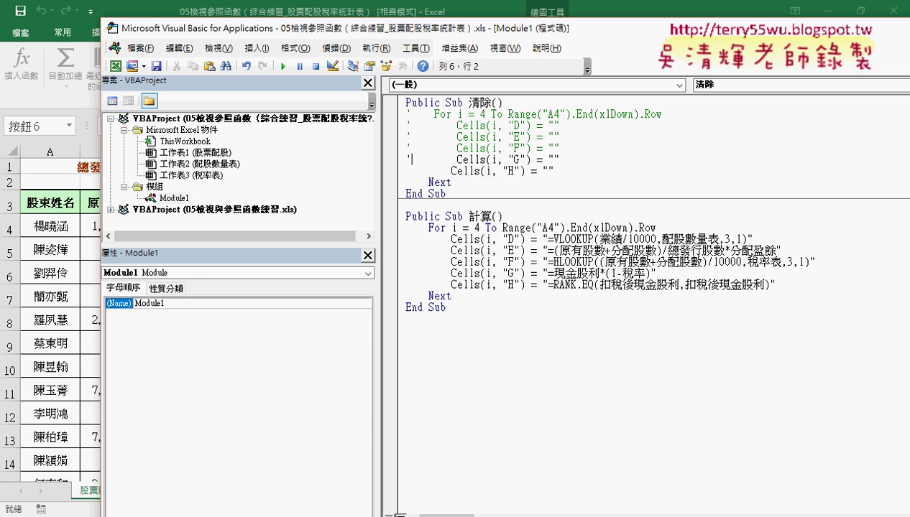
left_click(406, 171)
type("'")
left_click(406, 182)
type("'")
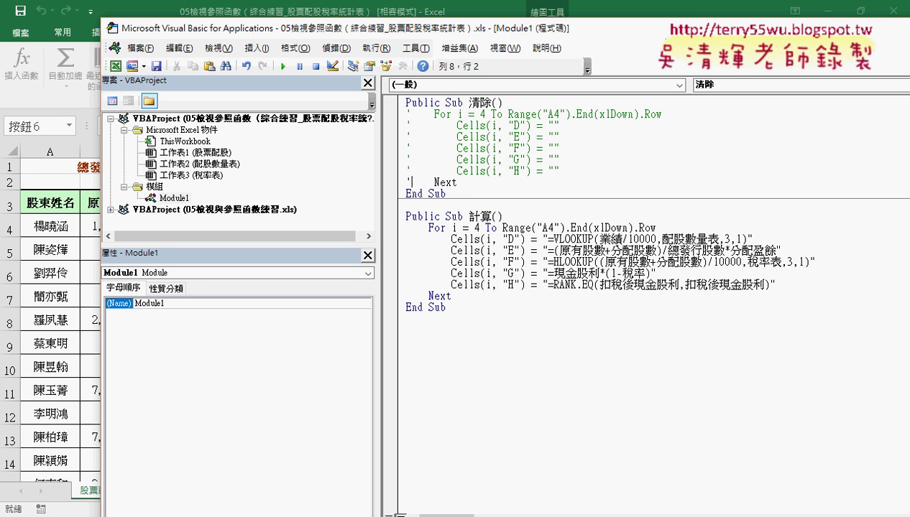
left_click(408, 193)
right_click(370, 69)
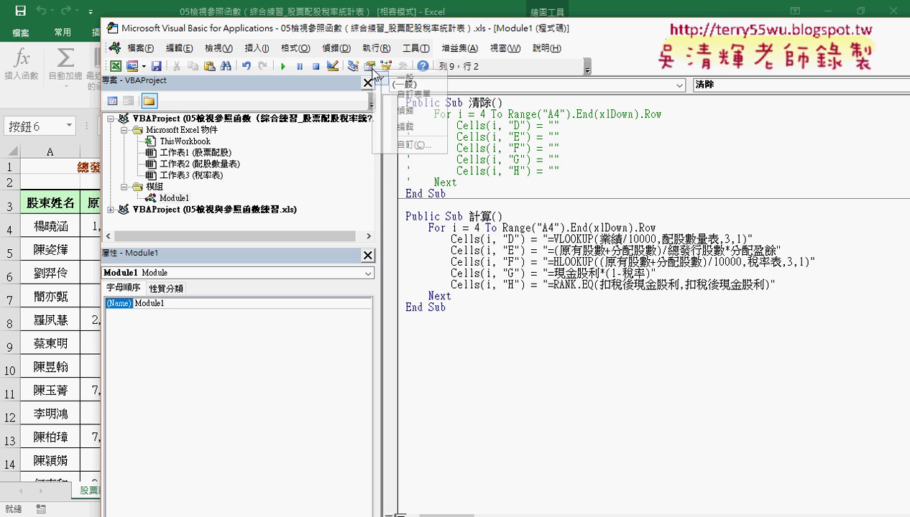
- Show and dock the Edit toolbar, then use Uncomment Block on the 清除 For…Next lines
left_click(405, 126)
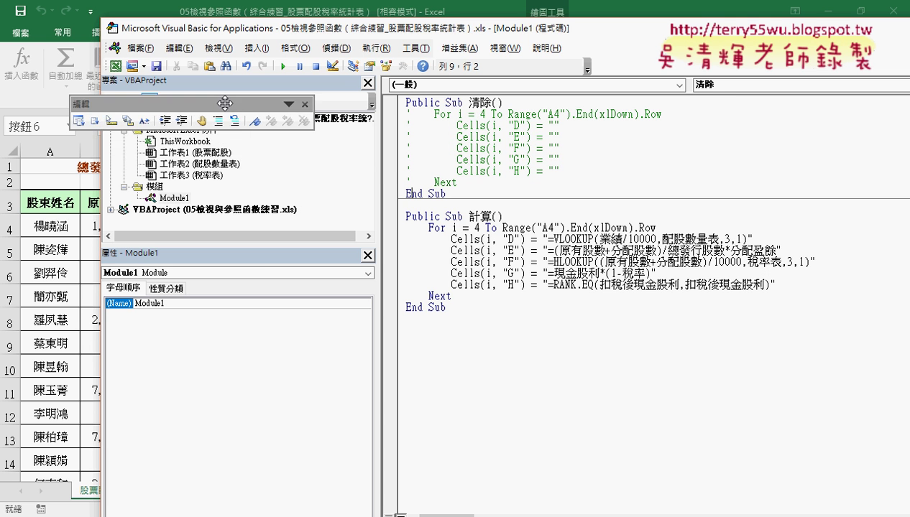
left_click_drag(191, 129, 247, 85)
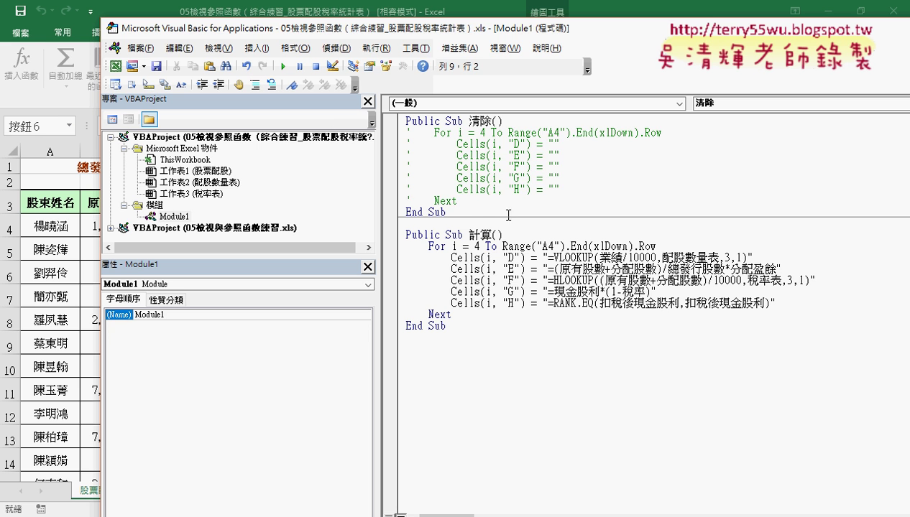
left_click_drag(485, 202, 398, 134)
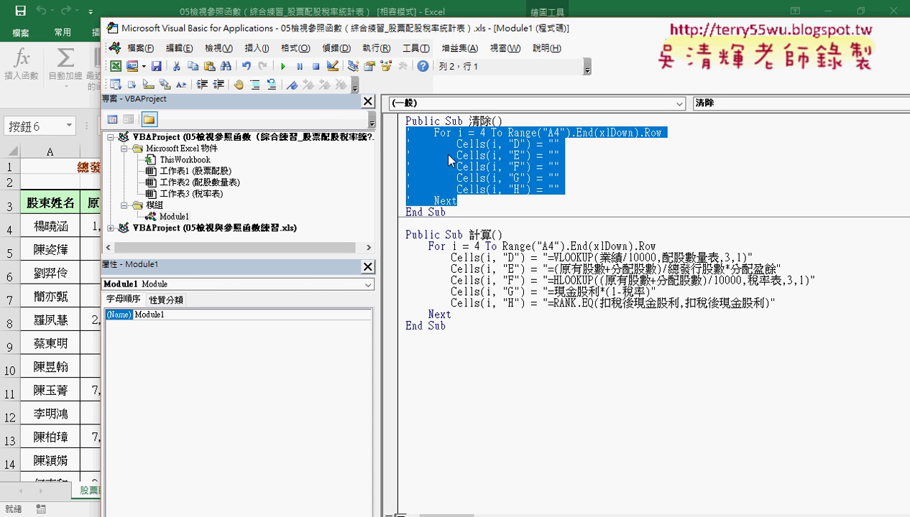
left_click(272, 86)
left_click_drag(453, 201, 397, 135)
left_click(255, 85)
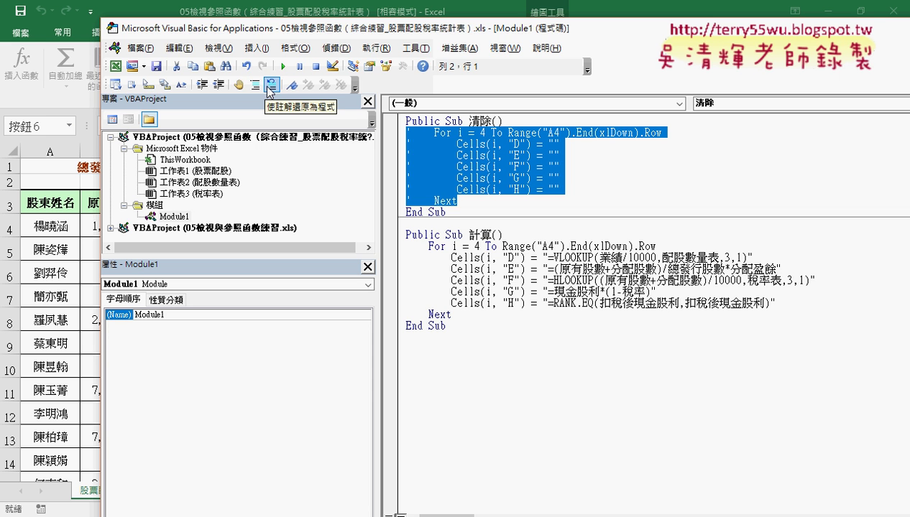
left_click(271, 86)
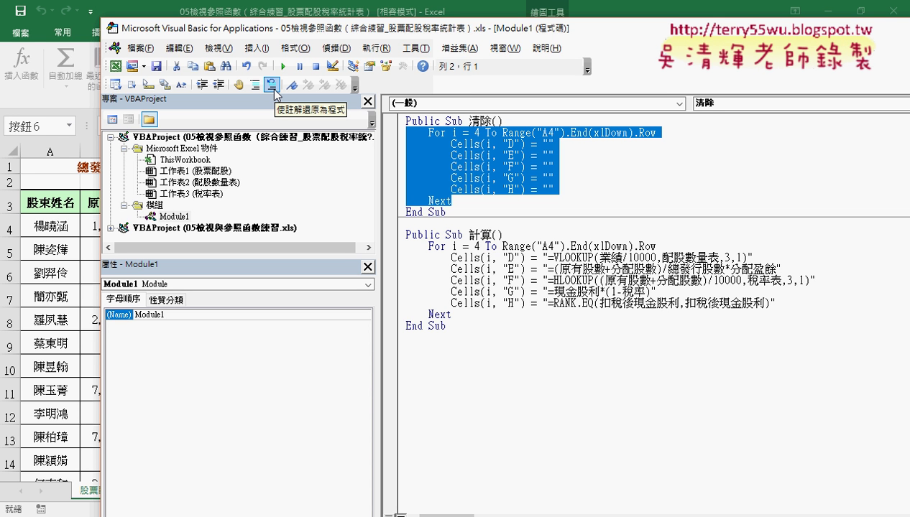
- Re-comment the 清除 loop with Comment Block and insert a blank line after Next
left_click(257, 86)
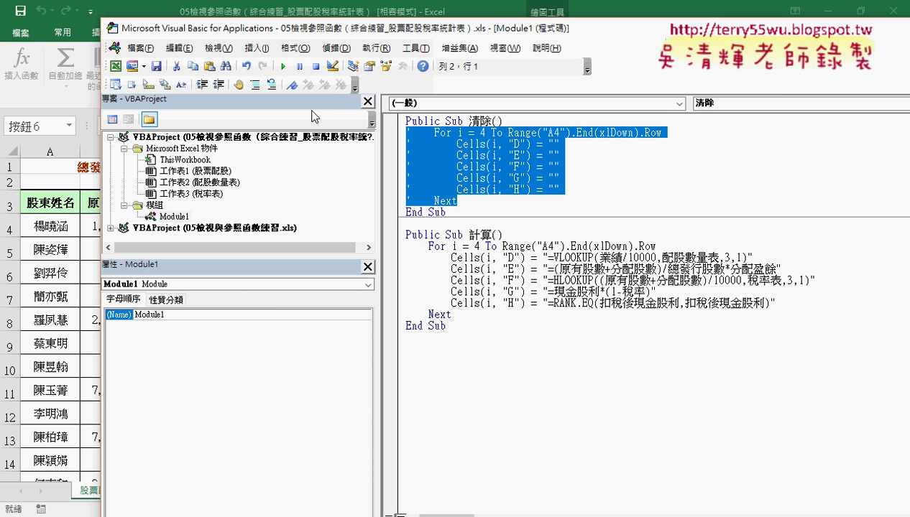
left_click(477, 204)
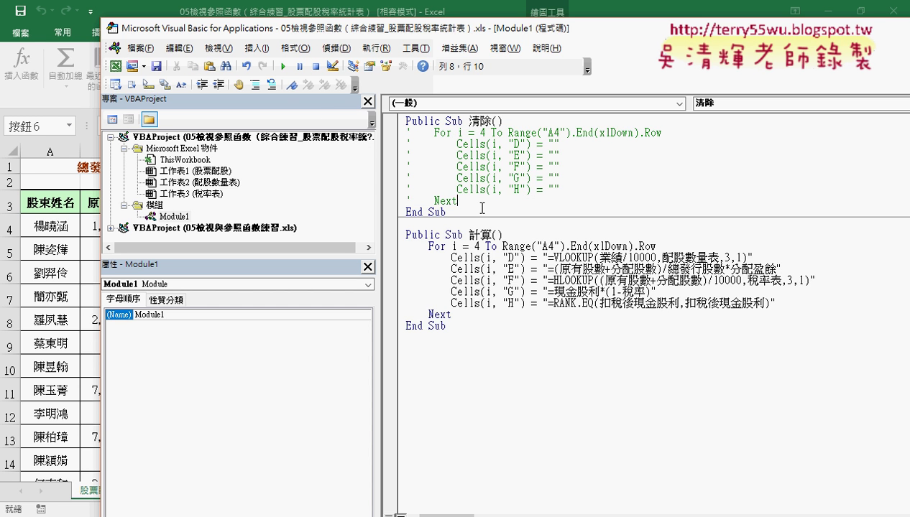
key("Return")
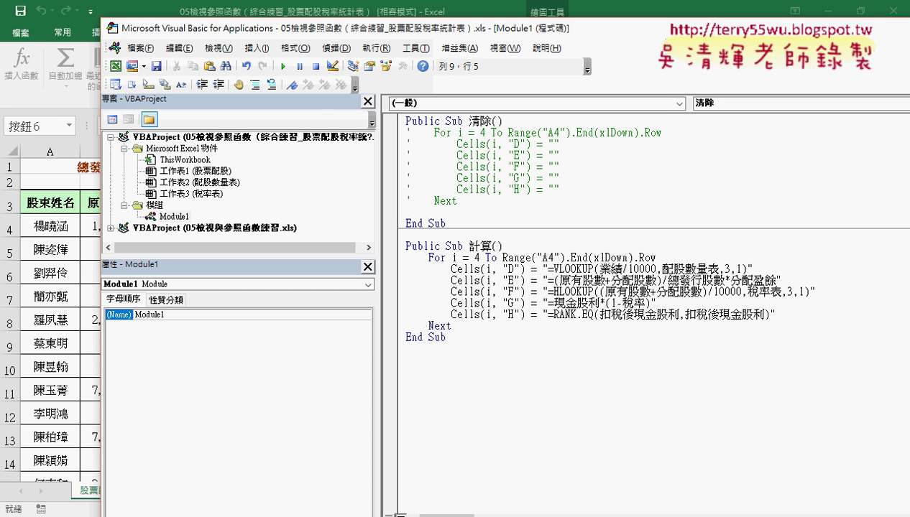
- Reopen the VBA editor from the Developer tab and place it beside the sheet with a narrower Project pane
left_click_drag(418, 35, 619, 34)
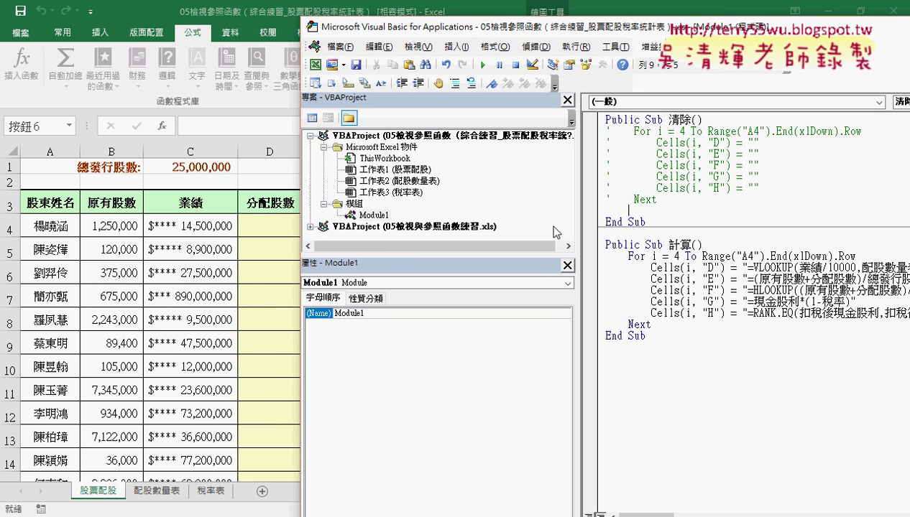
left_click(528, 15)
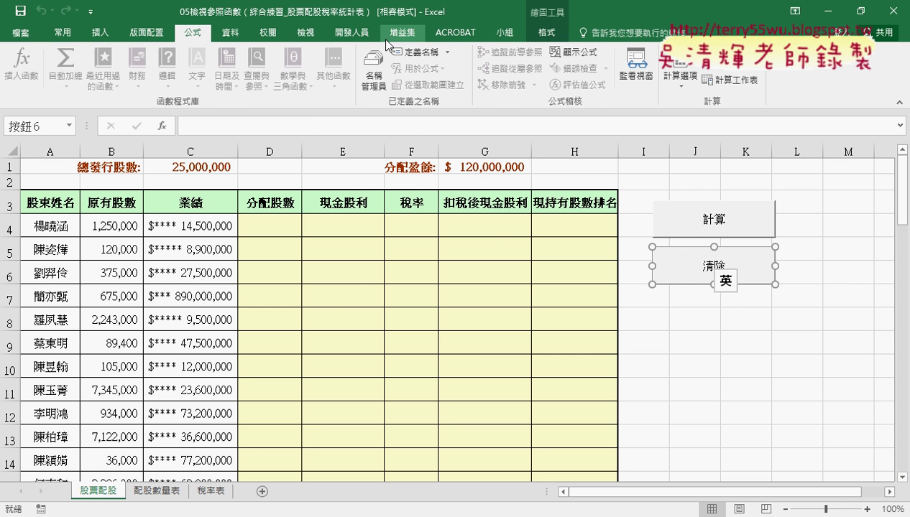
left_click(352, 33)
left_click(27, 65)
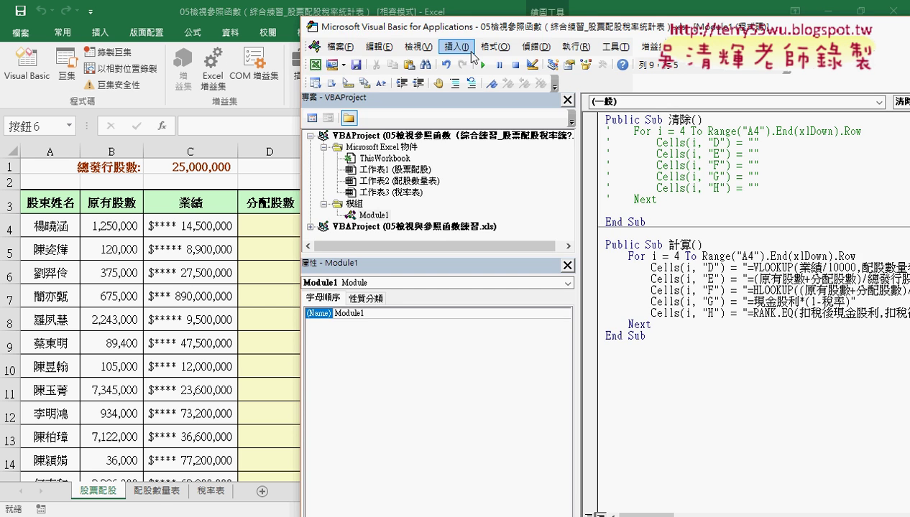
left_click_drag(467, 29, 502, 26)
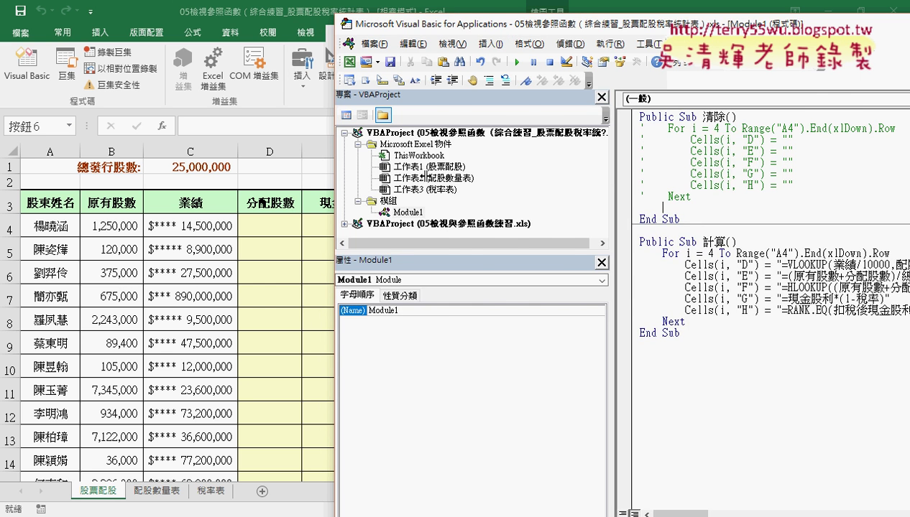
left_click_drag(614, 172, 431, 173)
left_click_drag(401, 23, 450, 33)
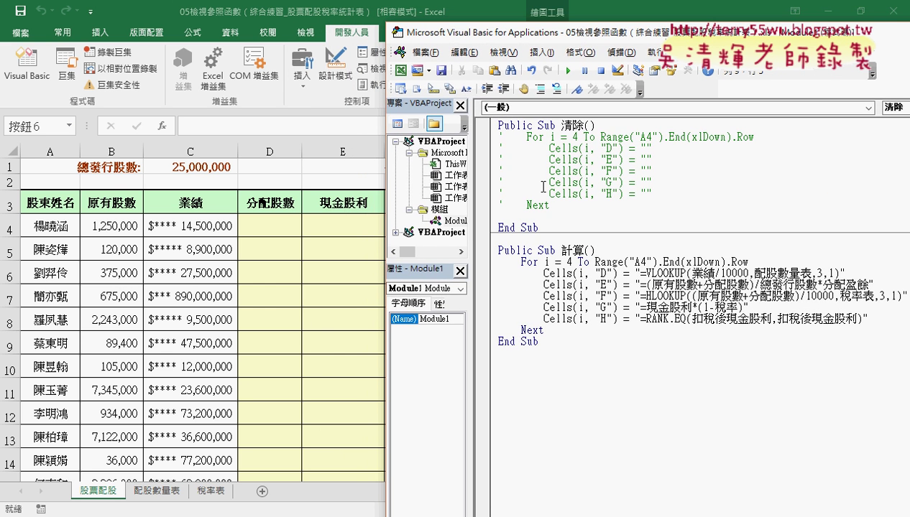
- Type range("D4:H" & on the blank line above End Sub, triggering a compile error
type("ra")
type("nge")
type("(\"")
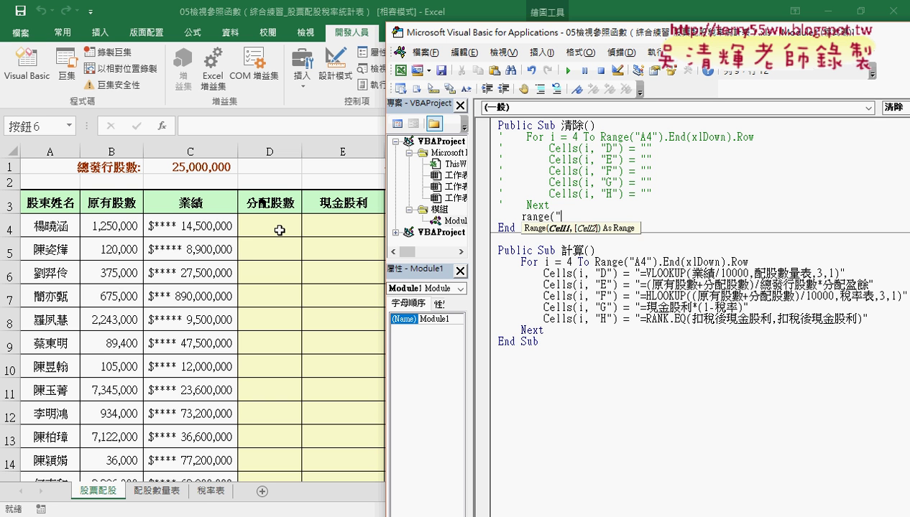
type("D")
type("4:")
type("H")
type("\"")
type(" &")
left_click(607, 158)
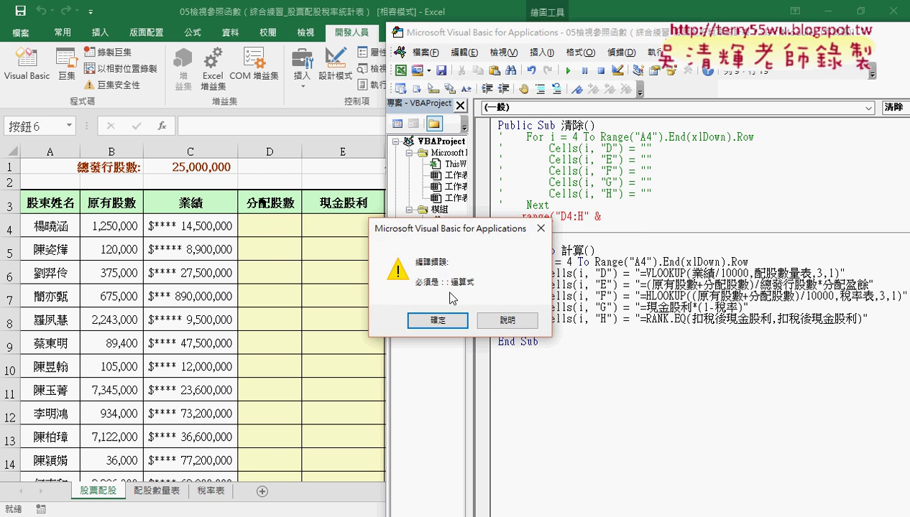
- Dismiss the compile error and copy Range("A4").End(xlDown).Row from the For line after the &
left_click(435, 307)
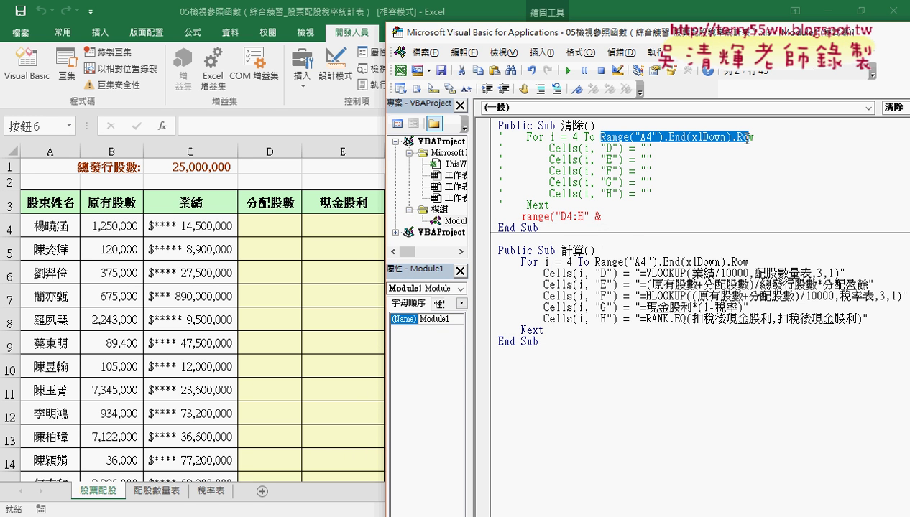
mouse_move(601, 137)
left_mouse_down()
mouse_move(753, 137)
mouse_move(683, 170)
mouse_move(680, 215)
left_mouse_up()
left_click(600, 216)
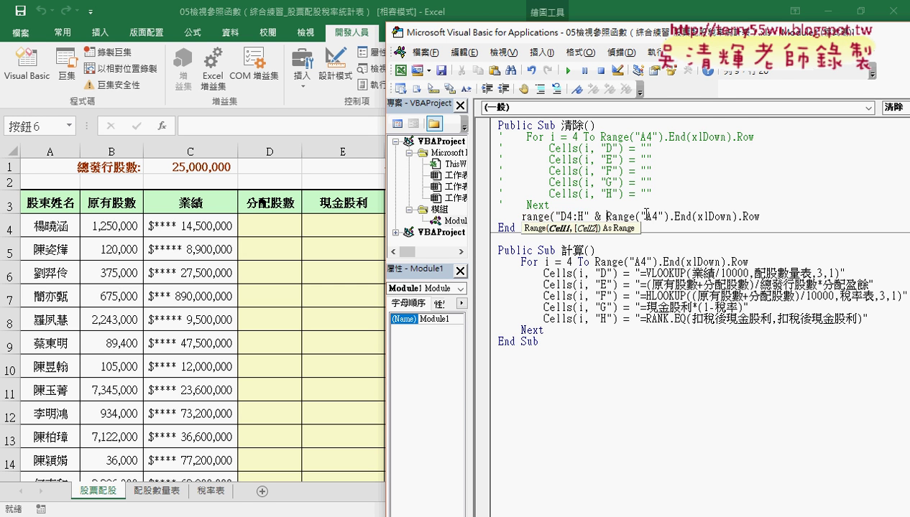
double_click(566, 216)
left_click_drag(561, 216, 583, 216)
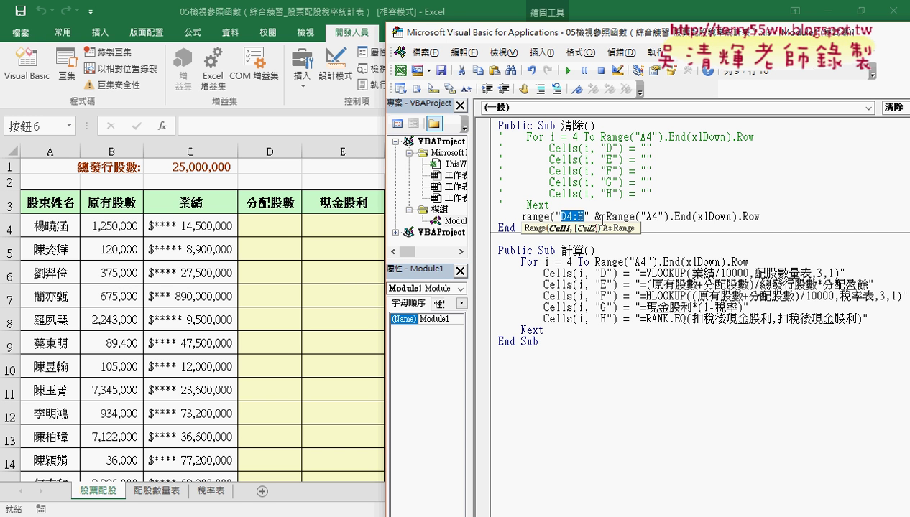
left_click(596, 217)
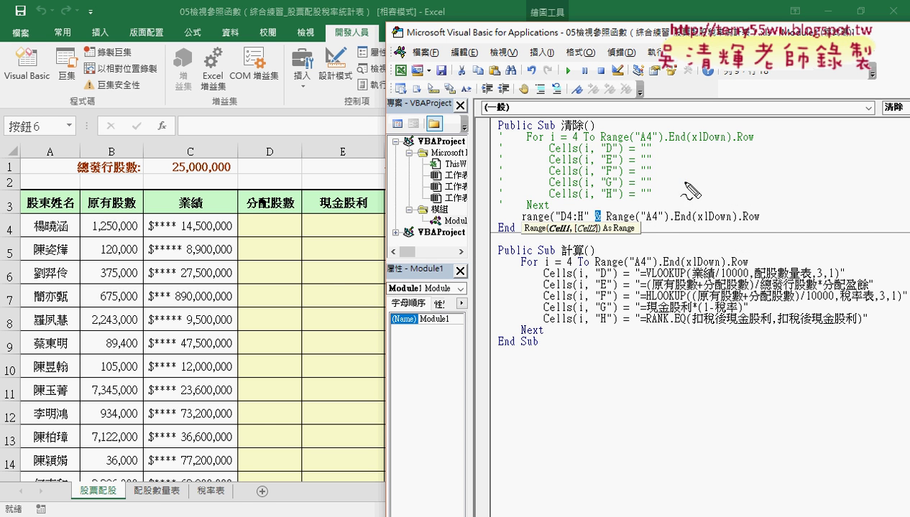
mouse_move(684, 181)
left_mouse_down()
mouse_move(684, 208)
mouse_move(713, 193)
left_mouse_up()
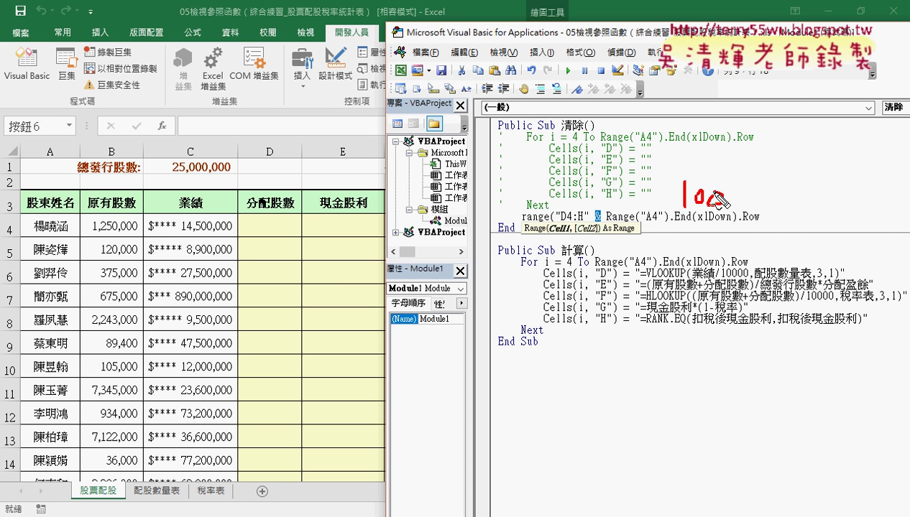
left_click_drag(593, 224, 605, 223)
mouse_move(665, 169)
left_mouse_down()
mouse_move(677, 182)
mouse_move(734, 180)
left_mouse_up()
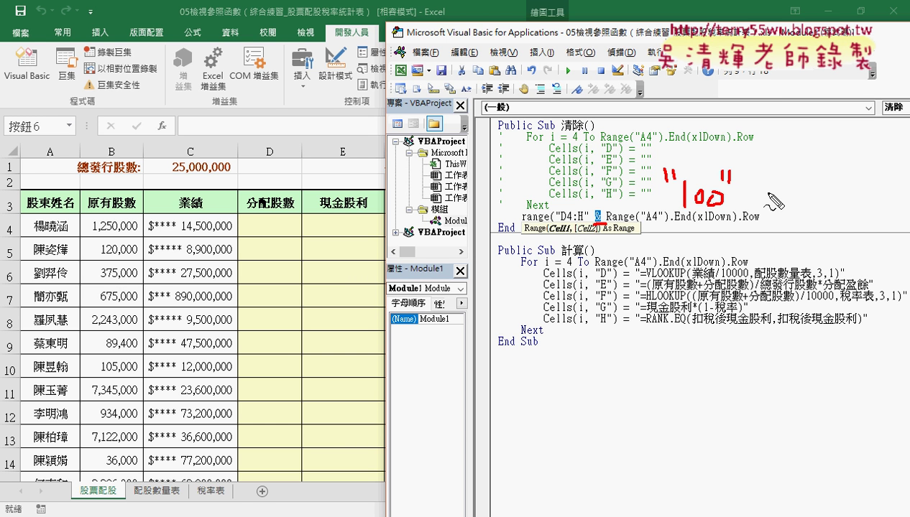
left_click_drag(734, 214, 651, 210)
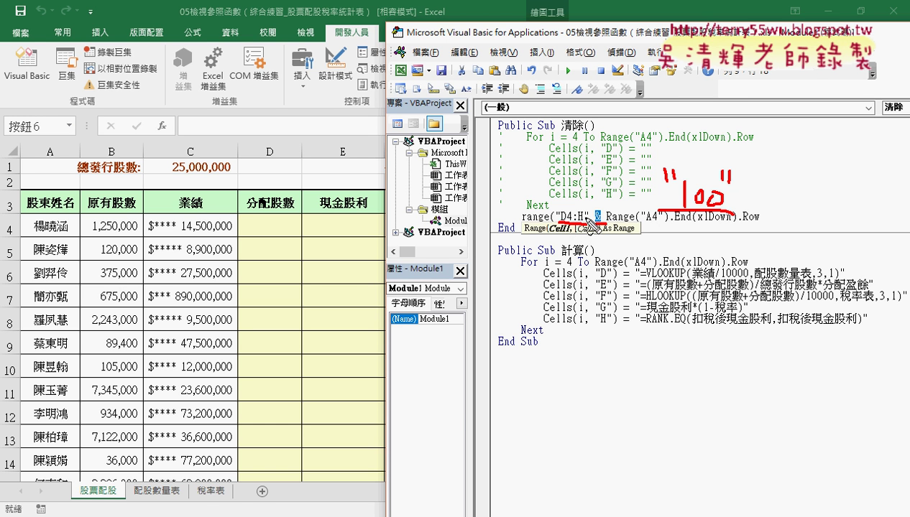
left_click_drag(579, 210, 584, 224)
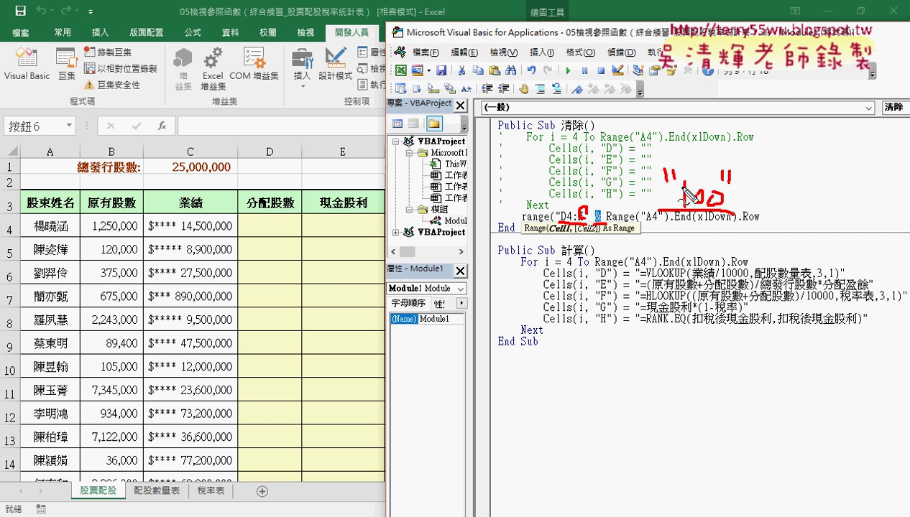
left_click_drag(672, 163, 668, 165)
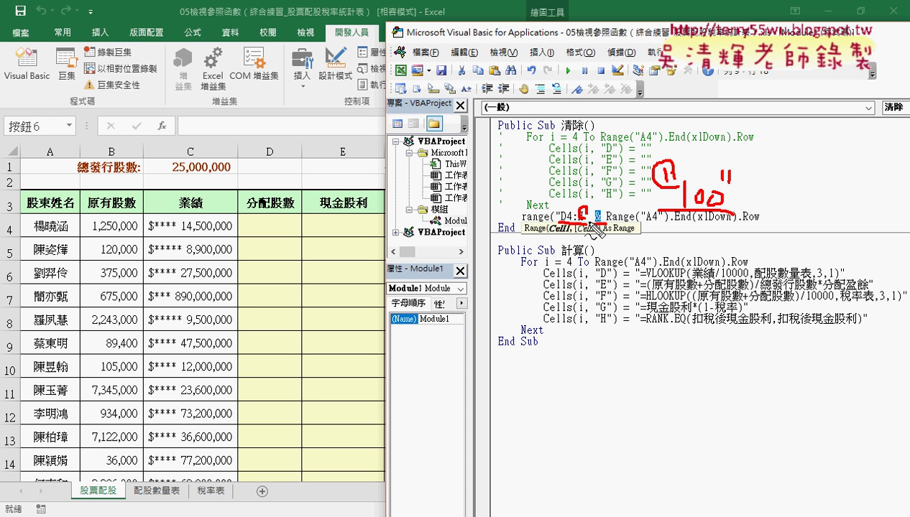
key("Escape")
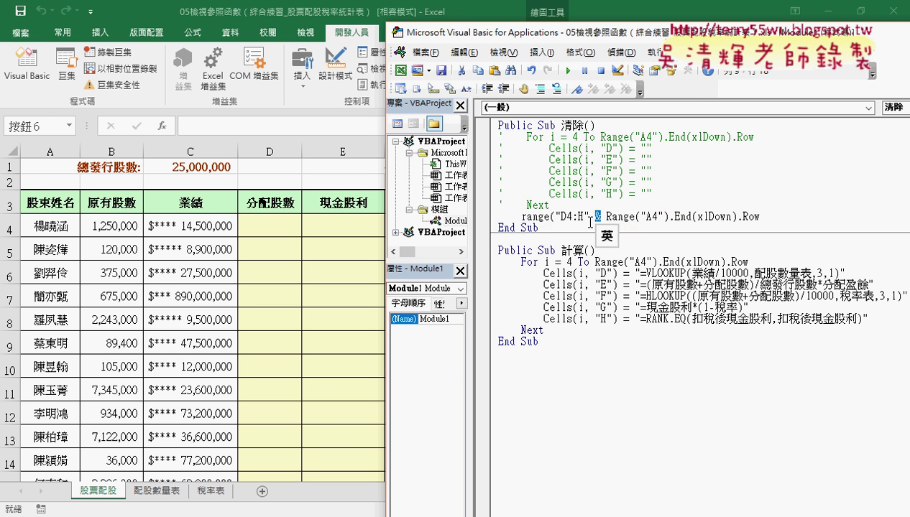
- Close the range with ) and append .ClearContents via IntelliSense, then select the finished line
left_click(773, 217)
type(")")
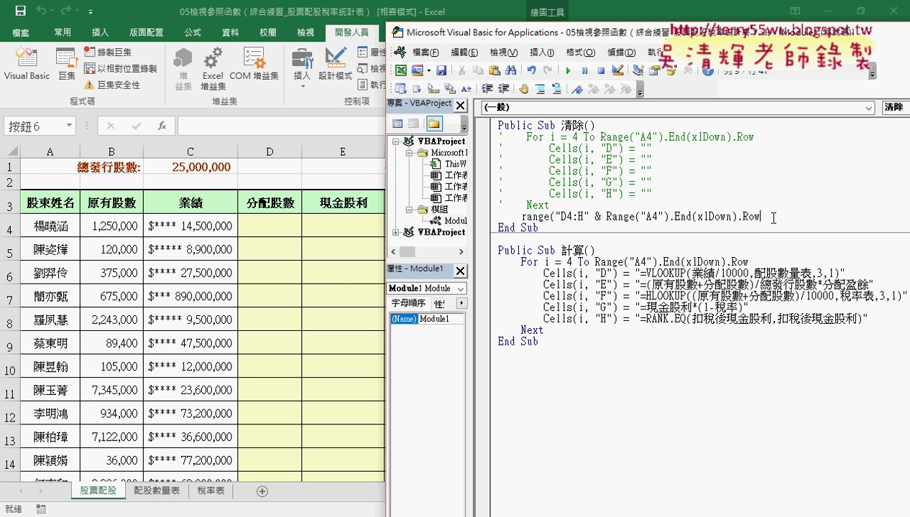
type(".")
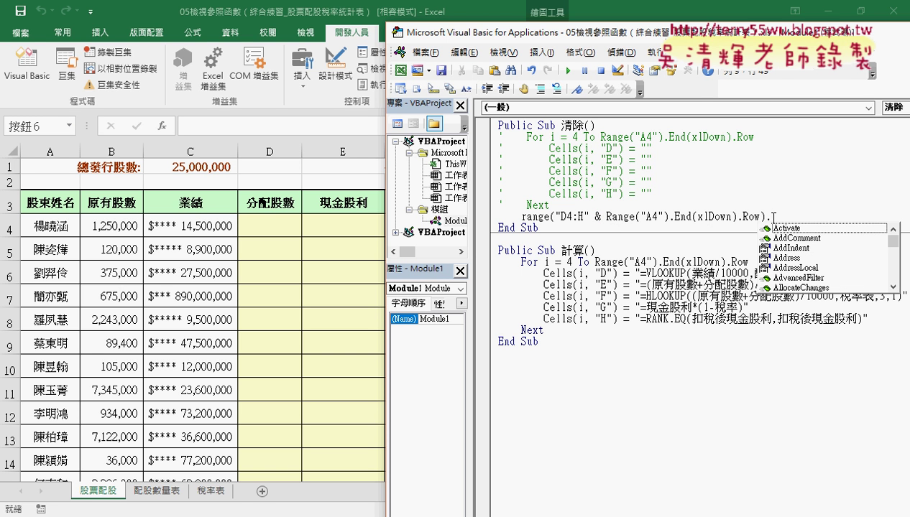
type("cl")
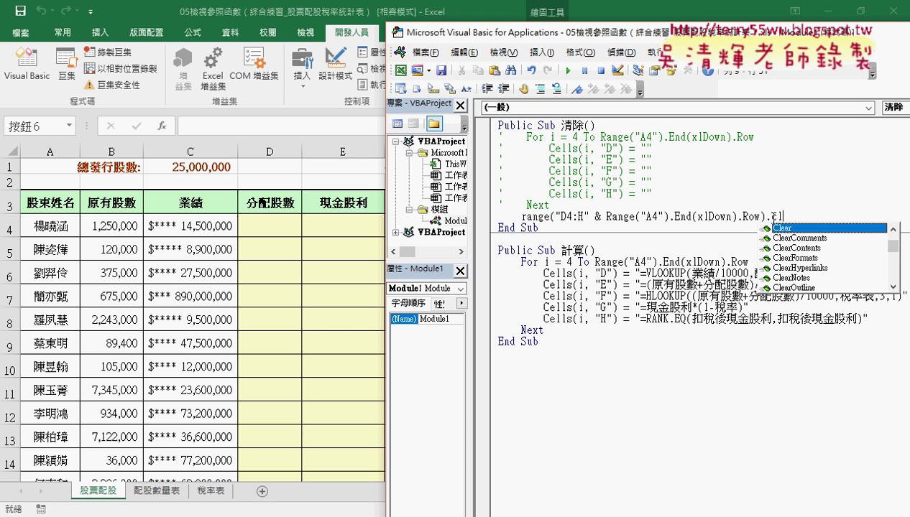
key("Down")
key("Down")
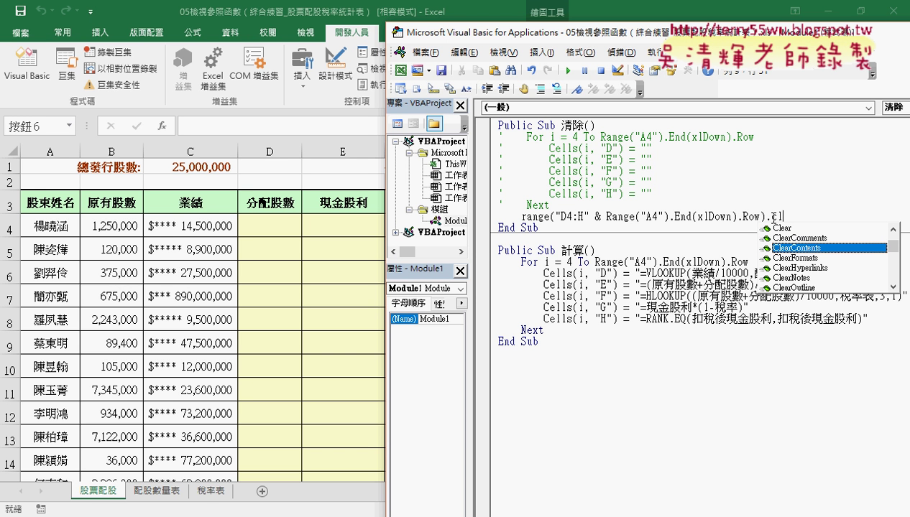
key("Up")
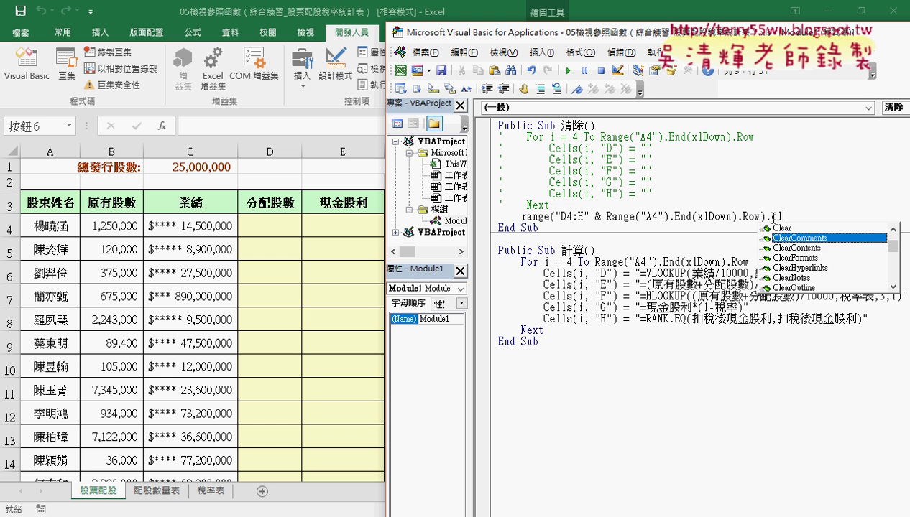
key("Down")
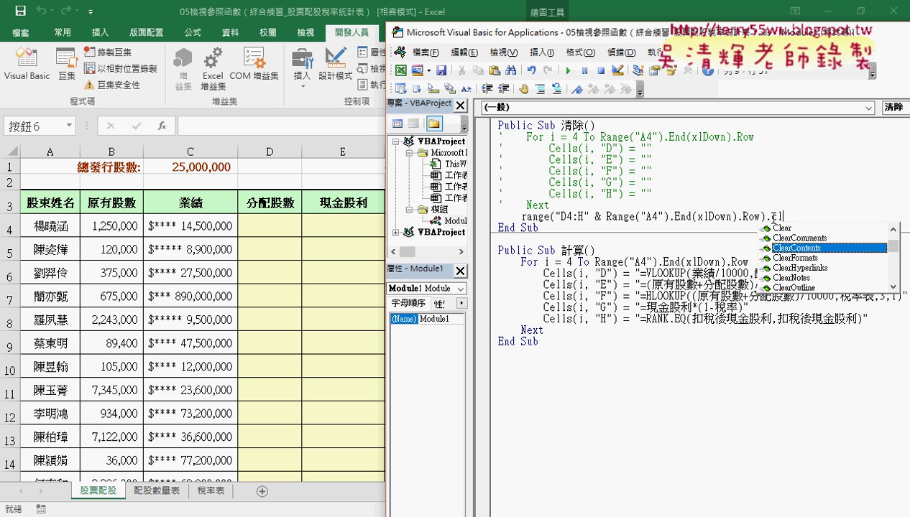
key("space")
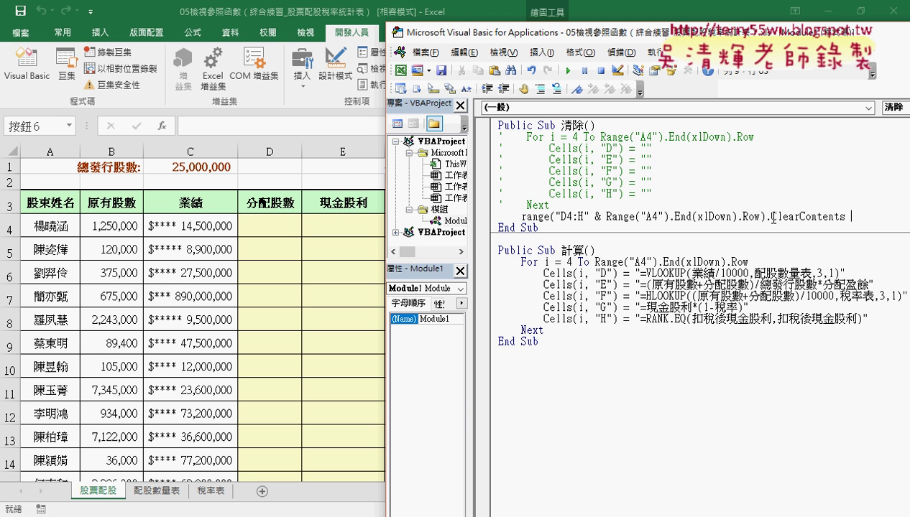
left_click(740, 300)
left_click(841, 219)
left_click_drag(842, 220, 520, 217)
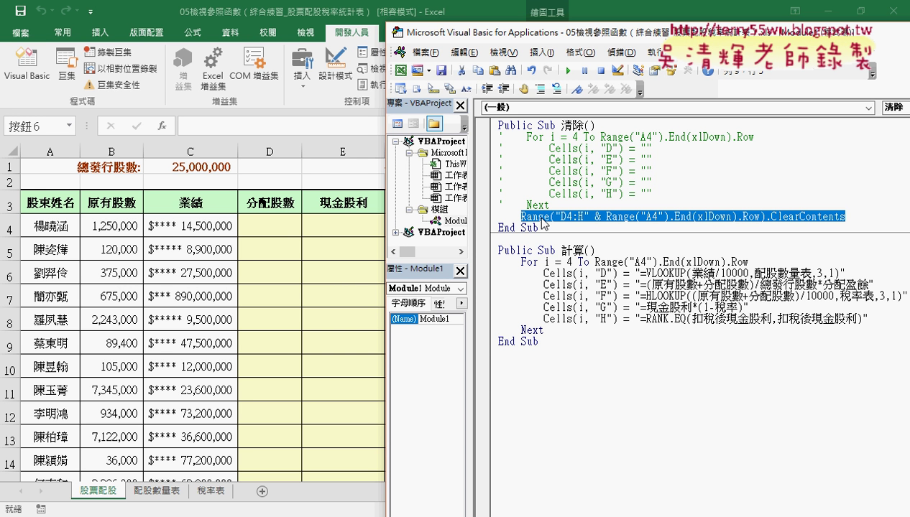
- Run 計算, 清除, then 計算 again, leaving 35,000 shares and 6,168,000 cash dividend for the first shareholder
left_click(604, 278)
left_click(569, 71)
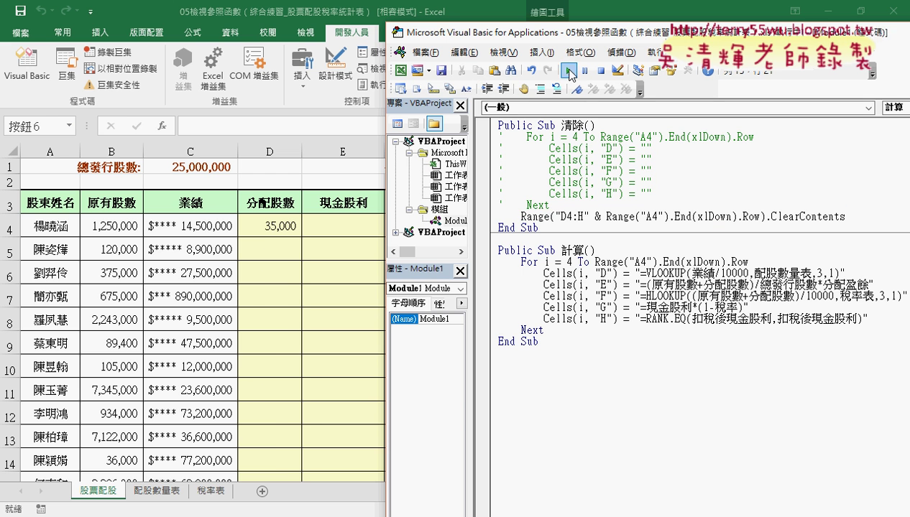
left_click(584, 171)
left_click(568, 71)
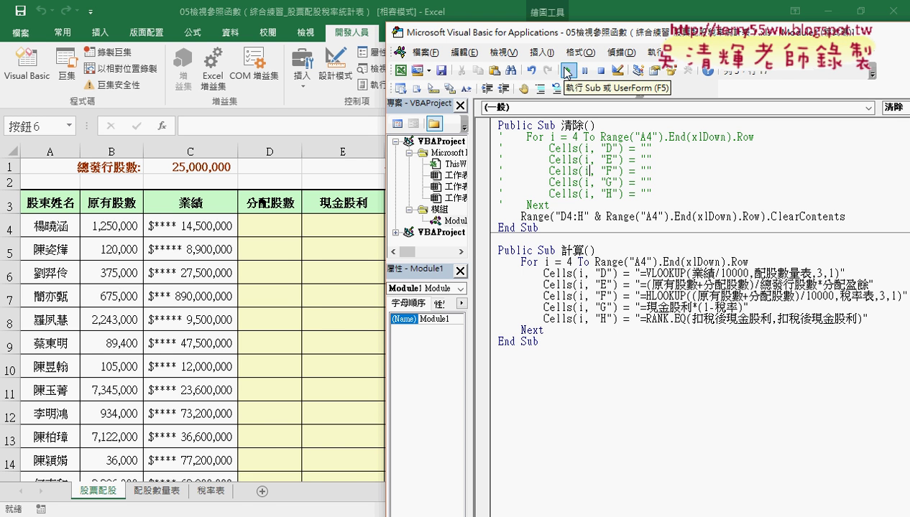
left_click(601, 306)
left_click(567, 71)
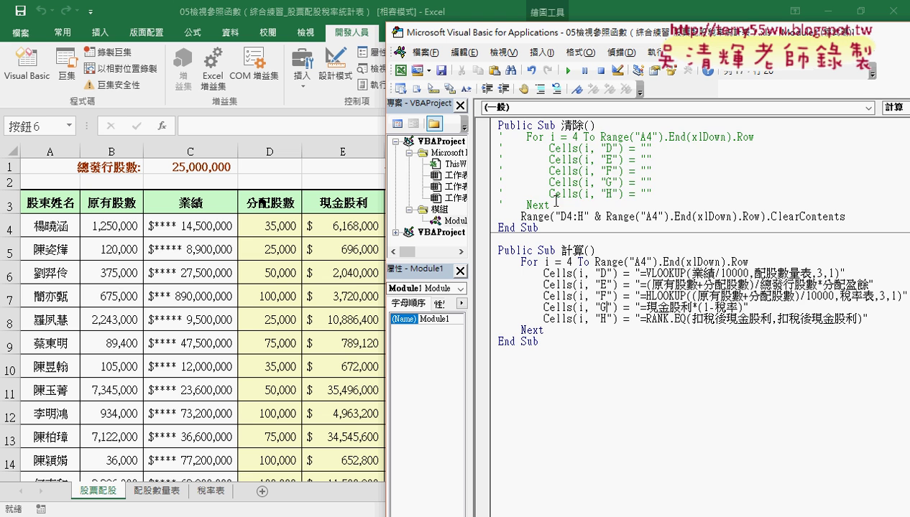
- Select the 計算 macro's For…Next loop lines and comment them out
left_click_drag(550, 205, 501, 137)
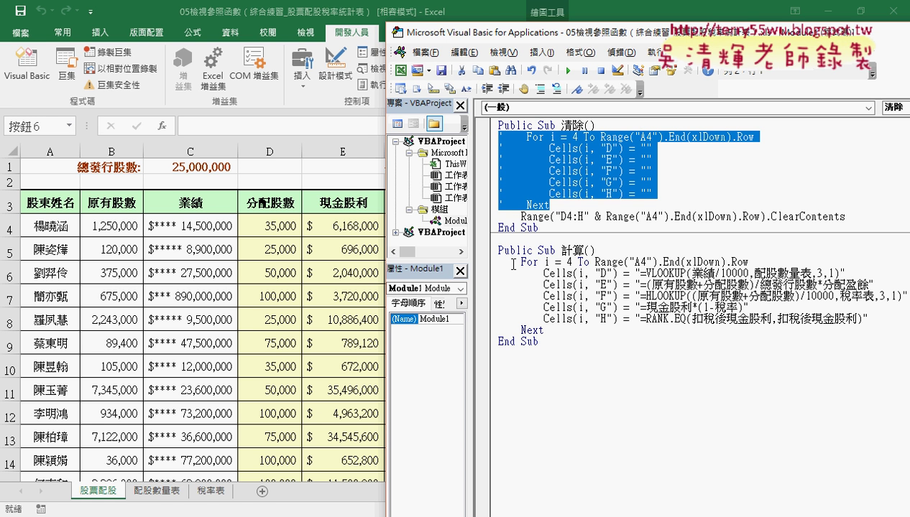
left_click_drag(544, 331, 487, 272)
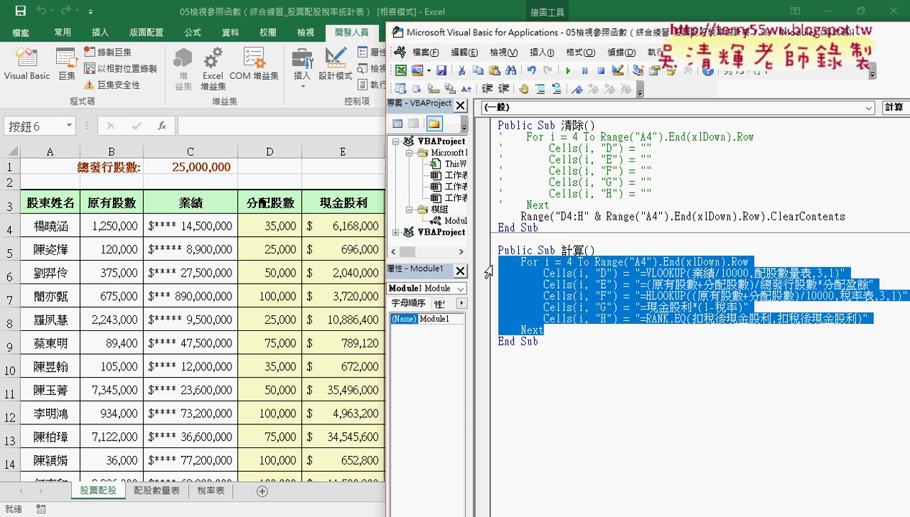
left_click(540, 89)
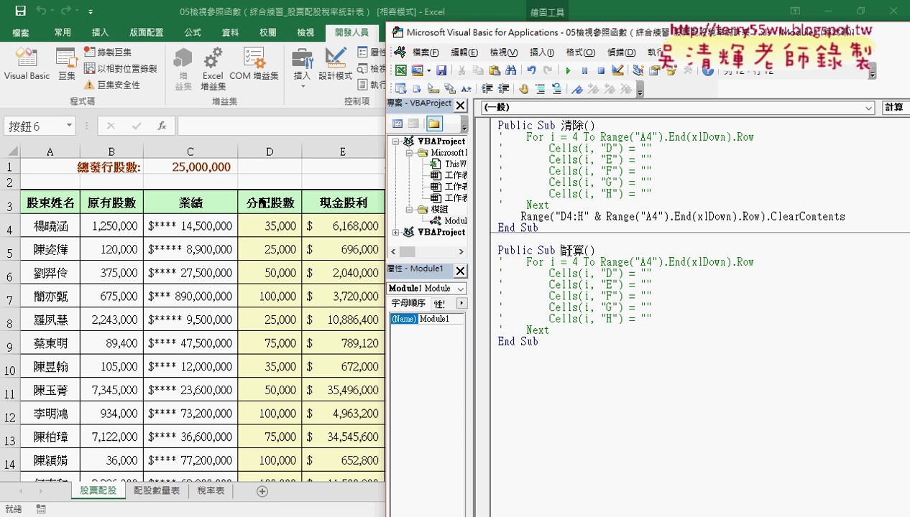
- Uncomment the 計算 loop lines and select cell D4 on the worksheet
left_click_drag(561, 250, 585, 252)
left_click_drag(548, 330, 485, 263)
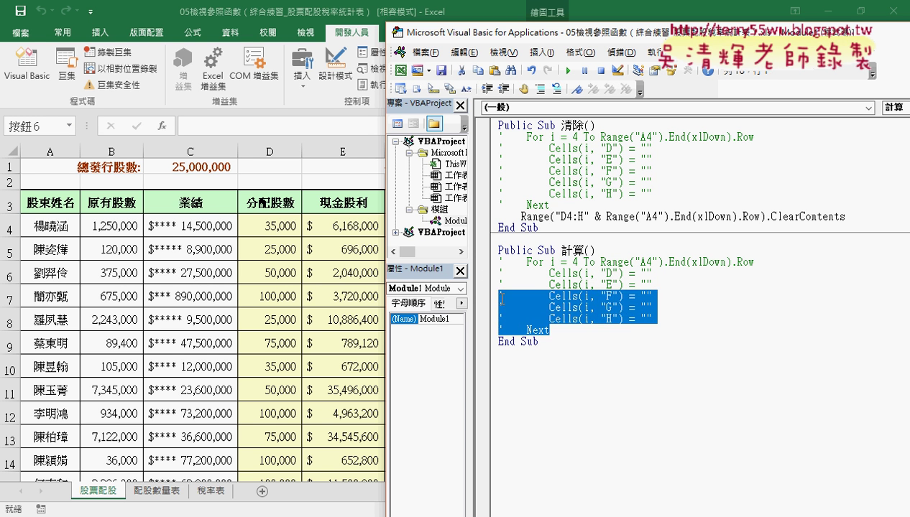
left_click(556, 88)
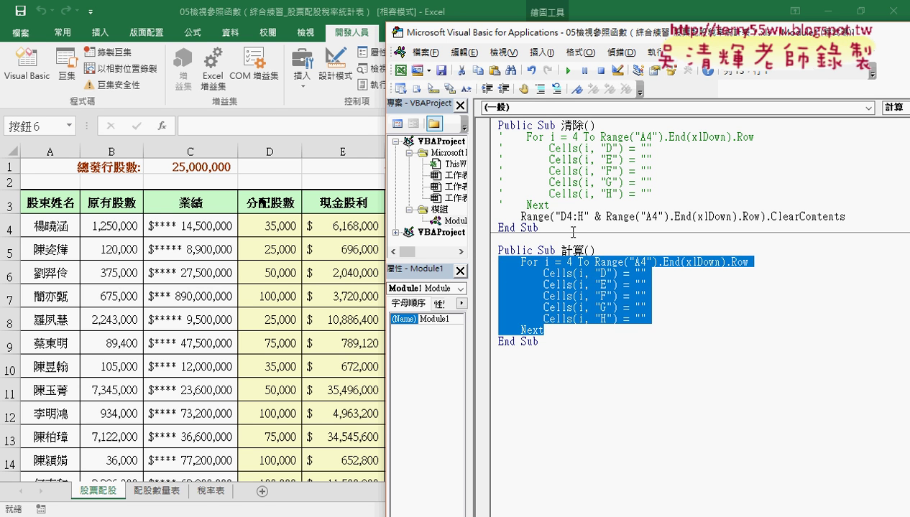
left_click(636, 284)
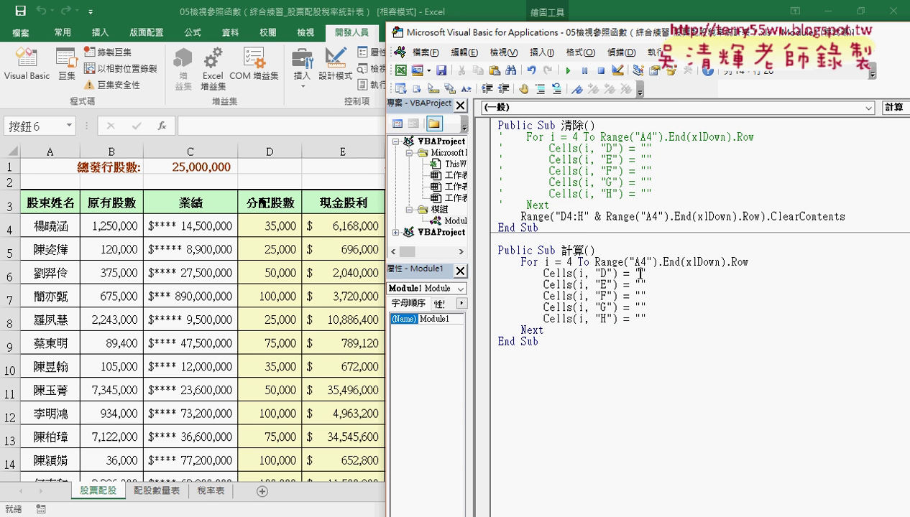
left_click(270, 219)
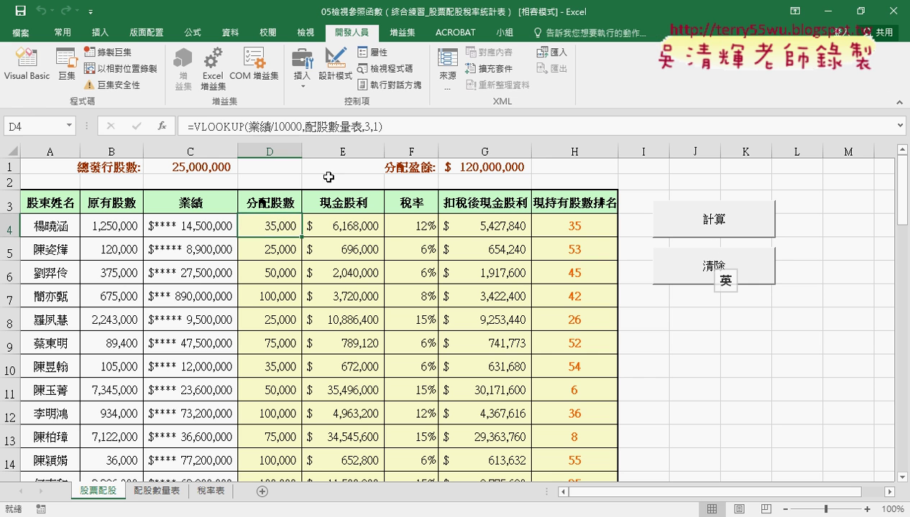
- Copy D4's VLOOKUP formula into the 計算 macro's Cells(i, "D") assignment
key("F2")
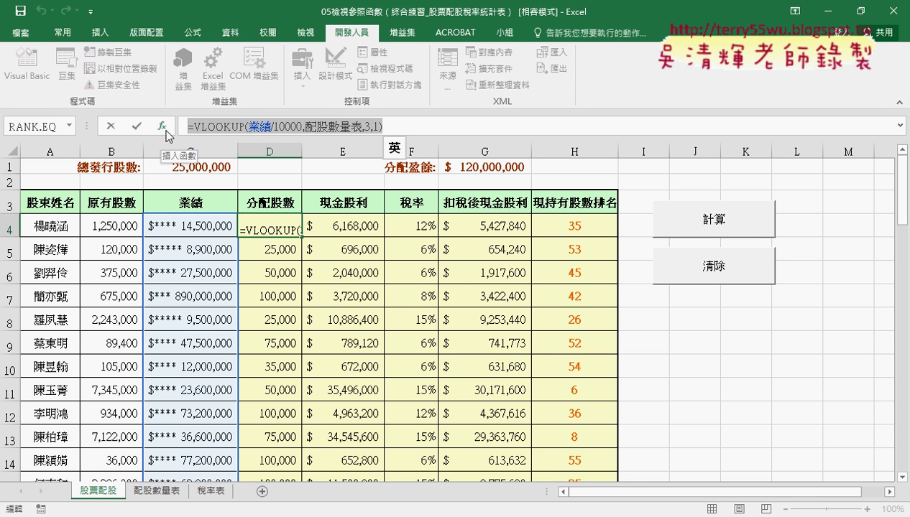
left_click(115, 130)
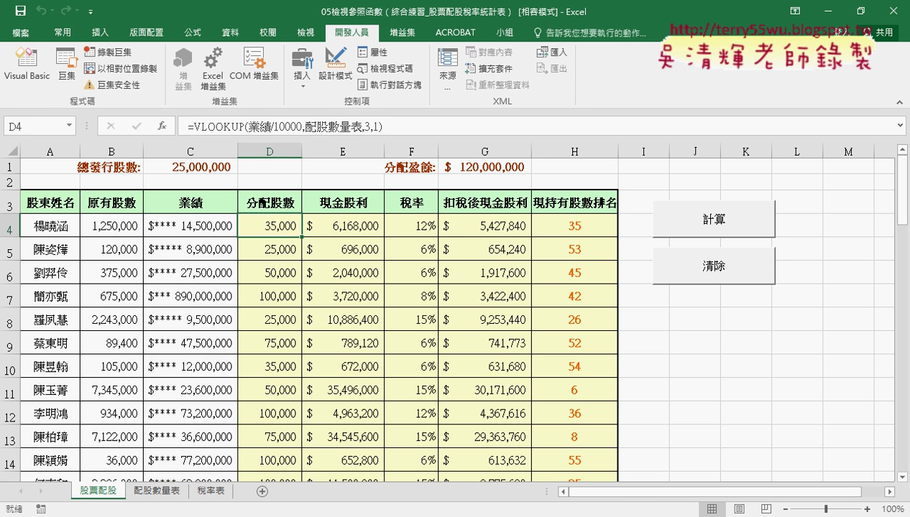
left_click(471, 480)
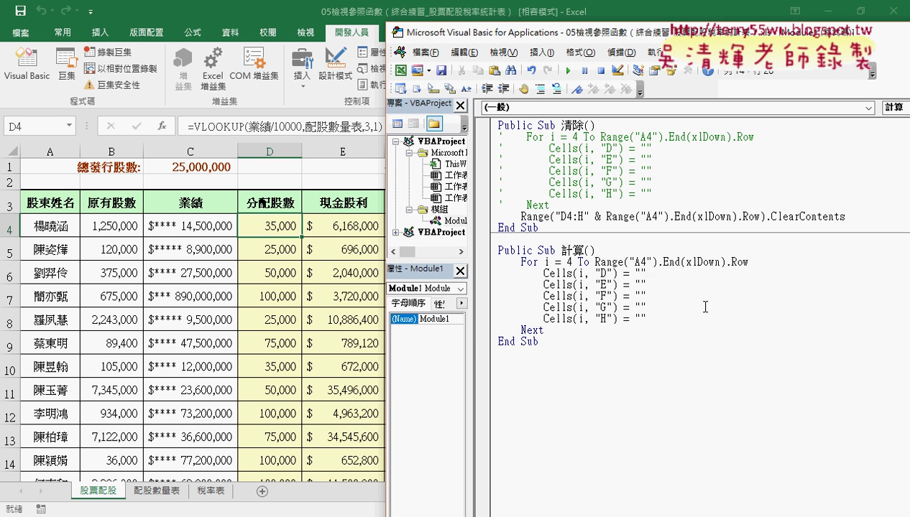
type("=VLOOKUP(業績/10000,配股數量表,3,1)")
- Fill the column G and H formula strings and review the D line's VLOOKUP text
left_click(640, 307)
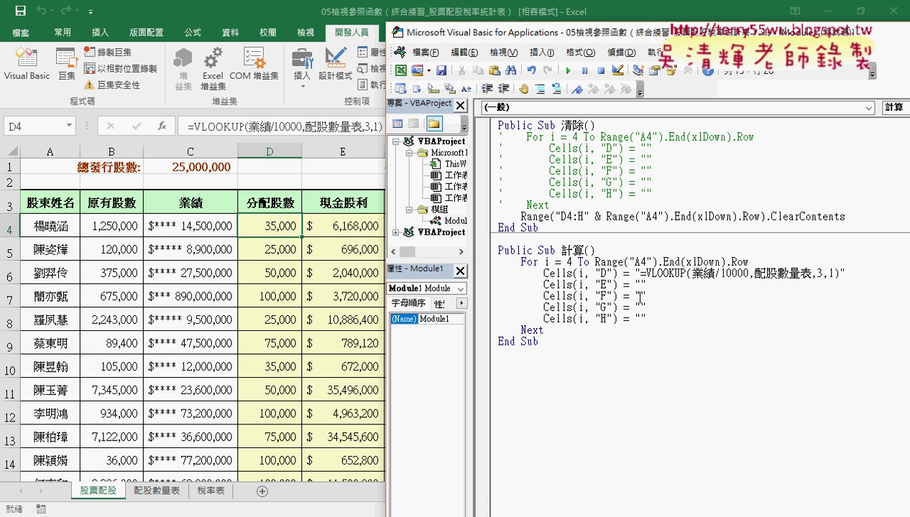
left_click(640, 318)
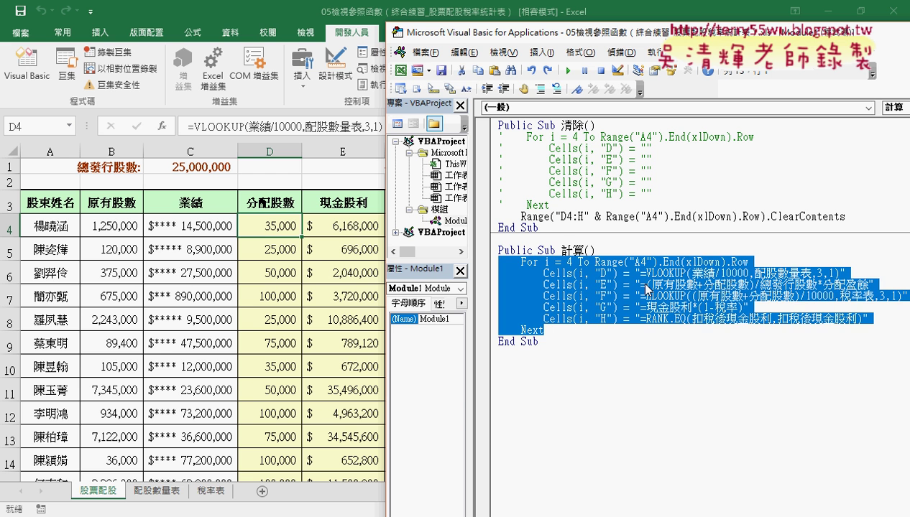
left_click(714, 307)
left_click_drag(868, 318, 617, 308)
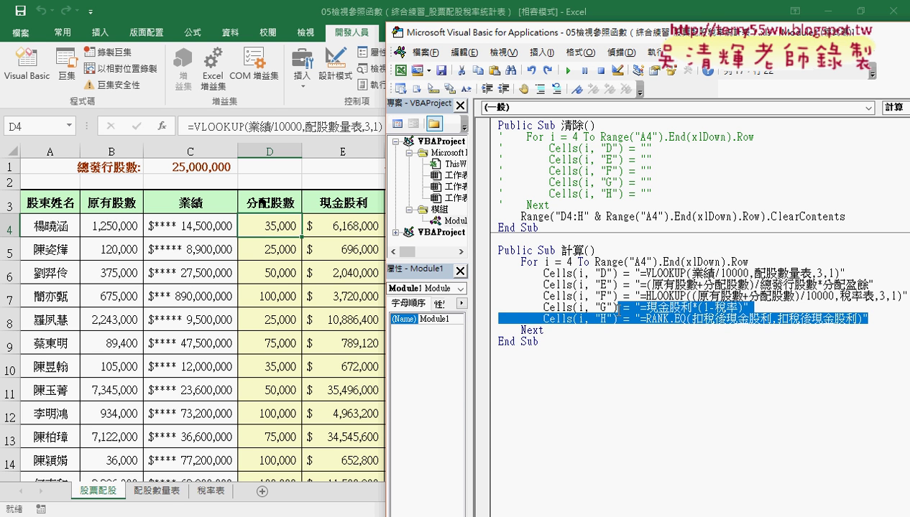
left_click(689, 330)
left_click_drag(636, 273, 839, 273)
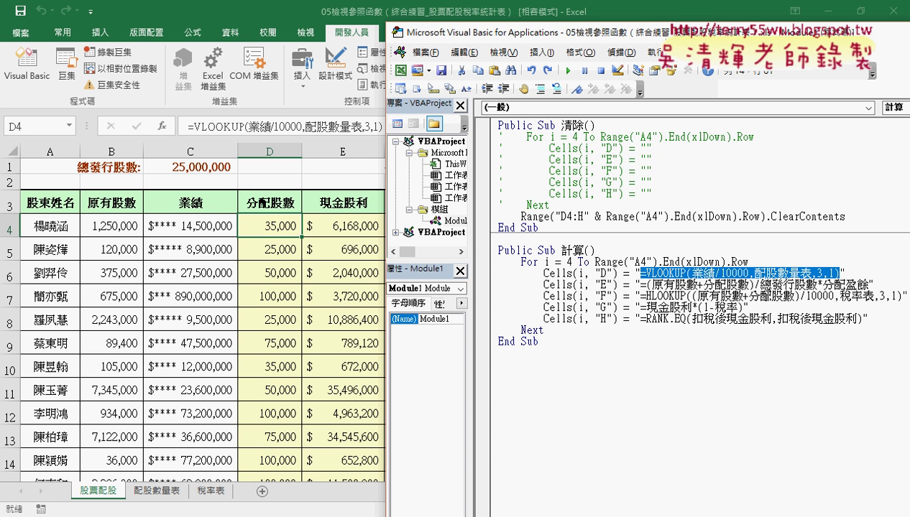
left_click(279, 228)
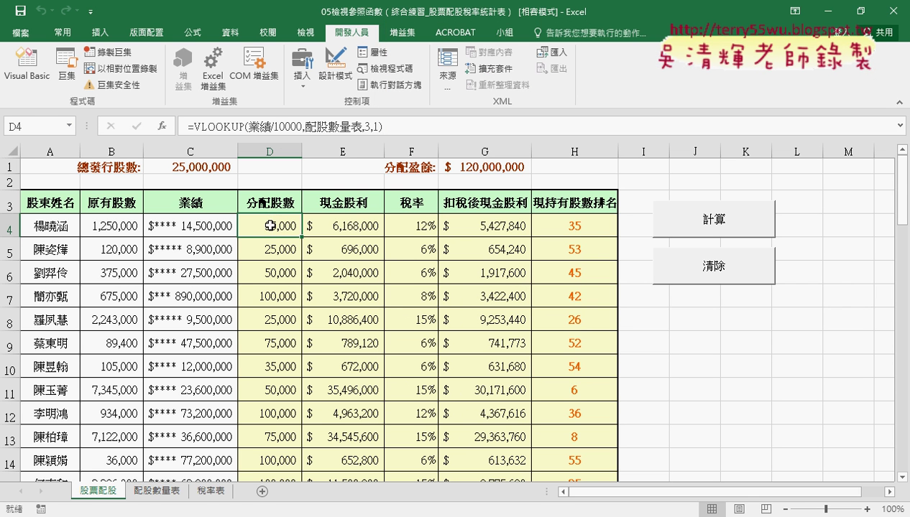
left_click(279, 254)
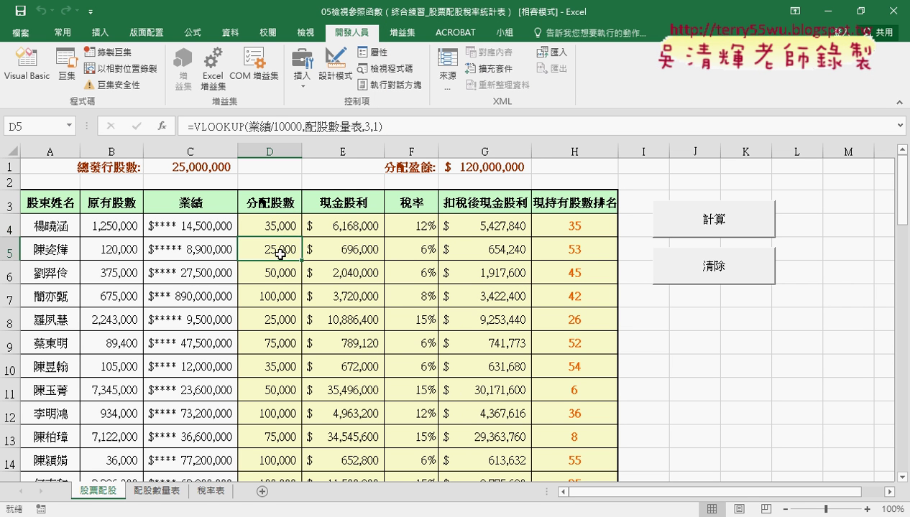
left_click(281, 273)
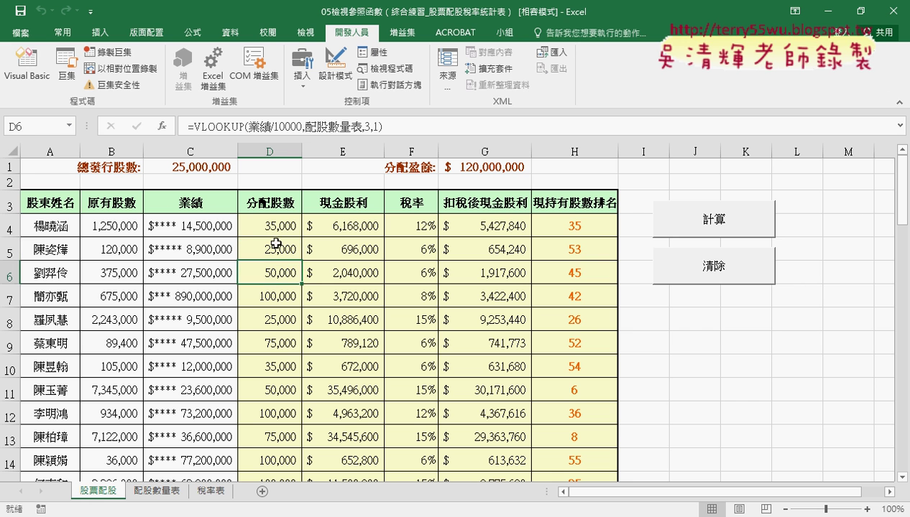
left_click(276, 244)
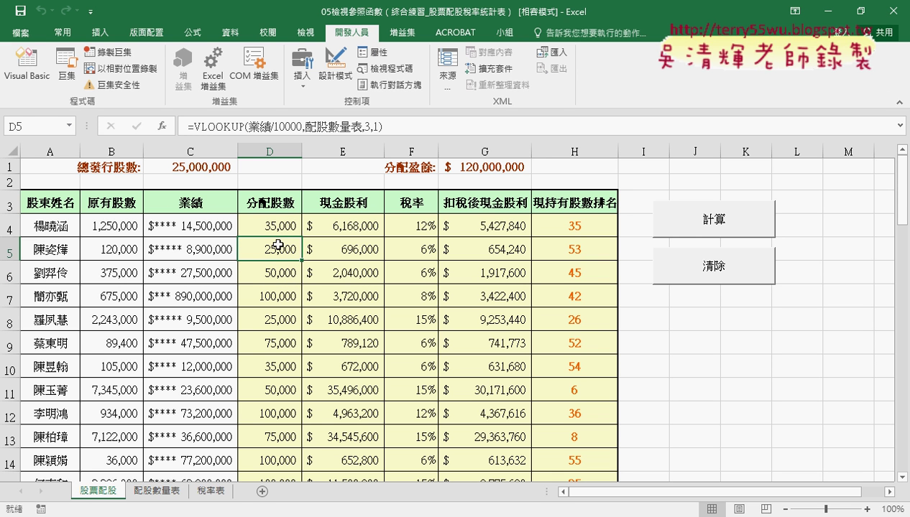
left_click_drag(377, 143, 387, 142)
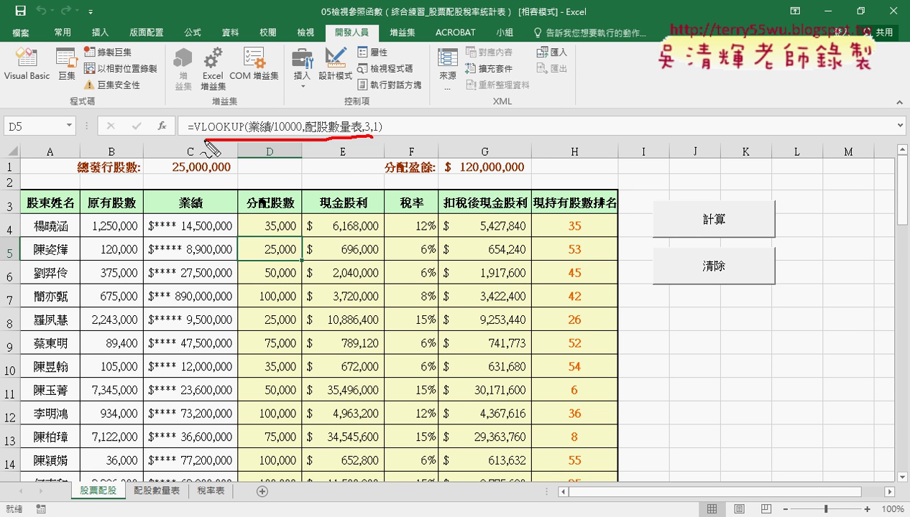
mouse_move(276, 220)
left_mouse_down()
mouse_move(274, 152)
mouse_move(283, 168)
left_mouse_up()
key("Escape")
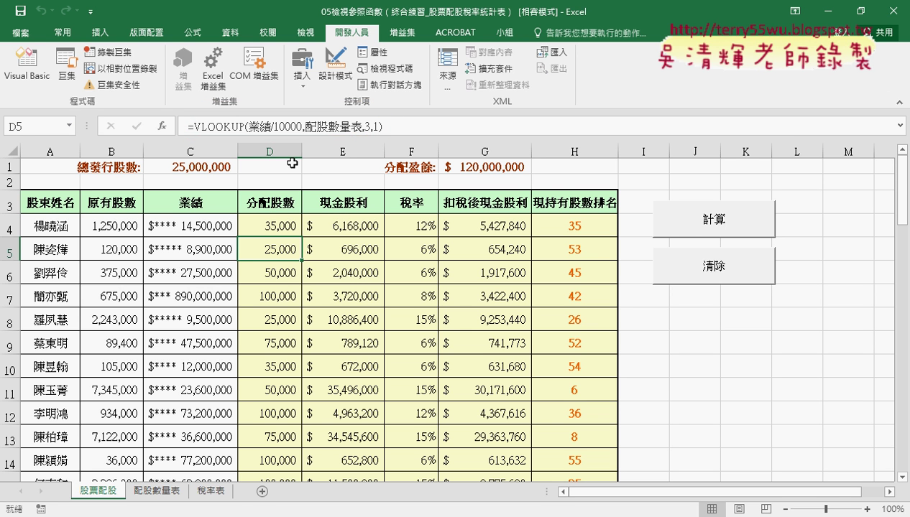
left_click(264, 224)
key("Down")
key("Down")
key("Down")
key("Down")
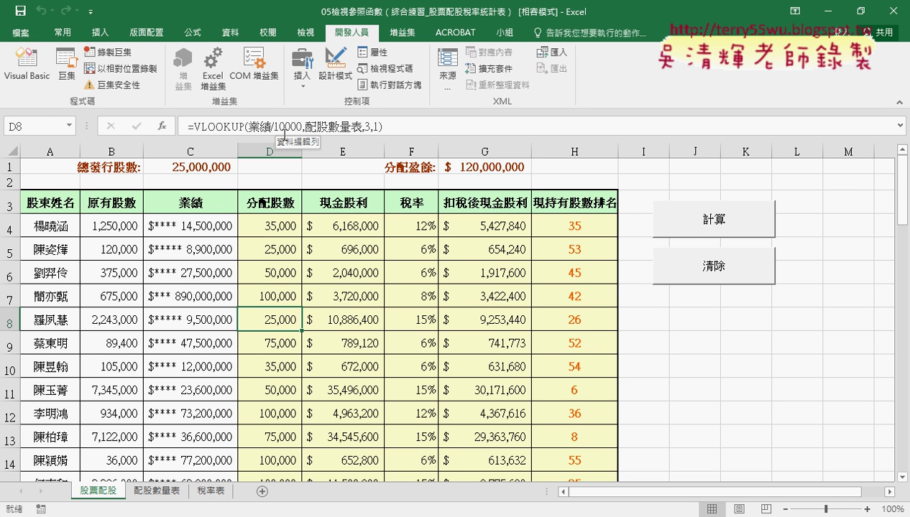
left_click(272, 227)
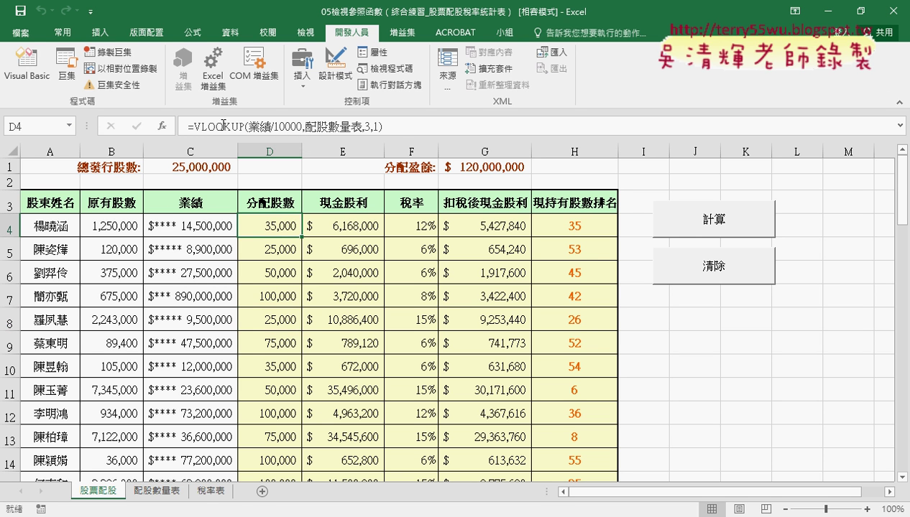
left_click(223, 124)
- Change D4's VLOOKUP lookup value from 業績 to C4/10000 and fill it down column D
left_click(162, 125)
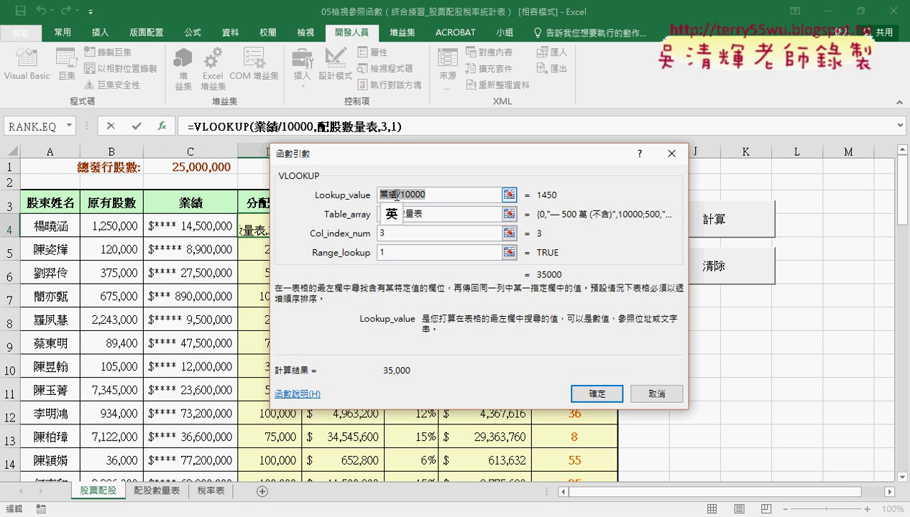
left_click(382, 194)
key("BackSpace")
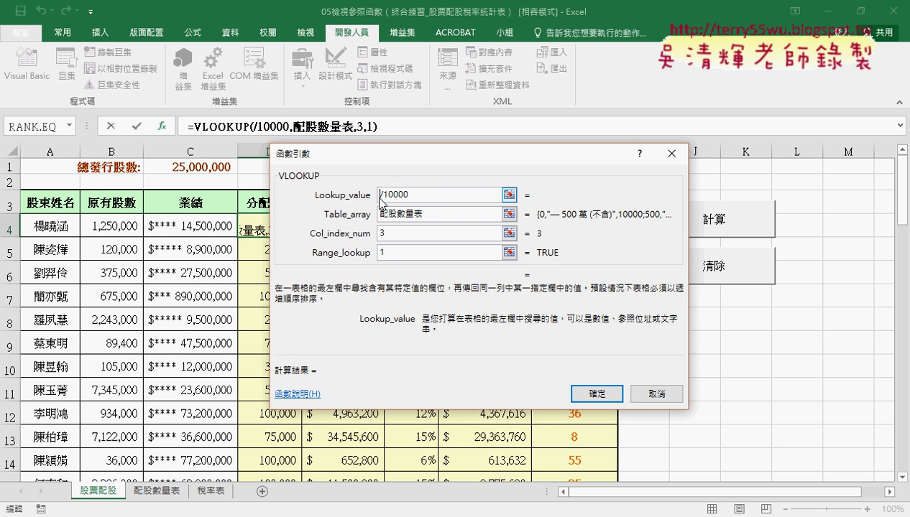
left_click(196, 225)
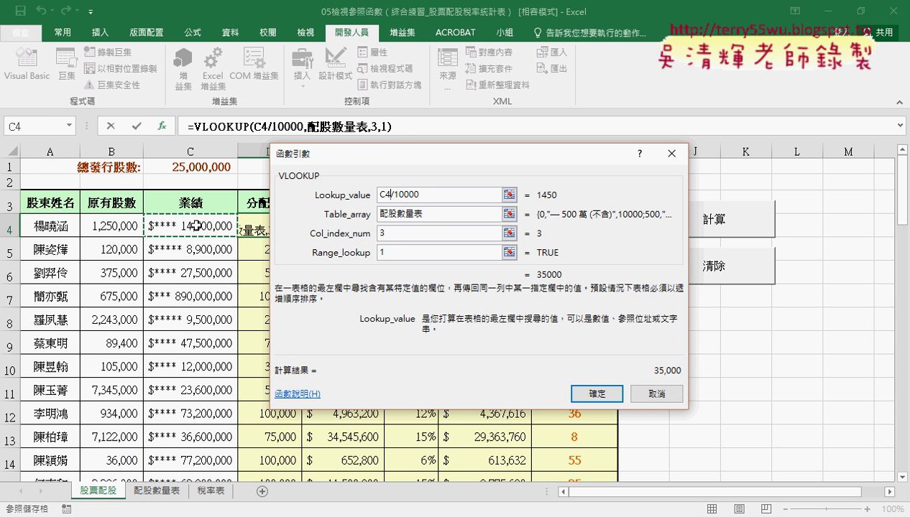
left_click(598, 396)
double_click(302, 237)
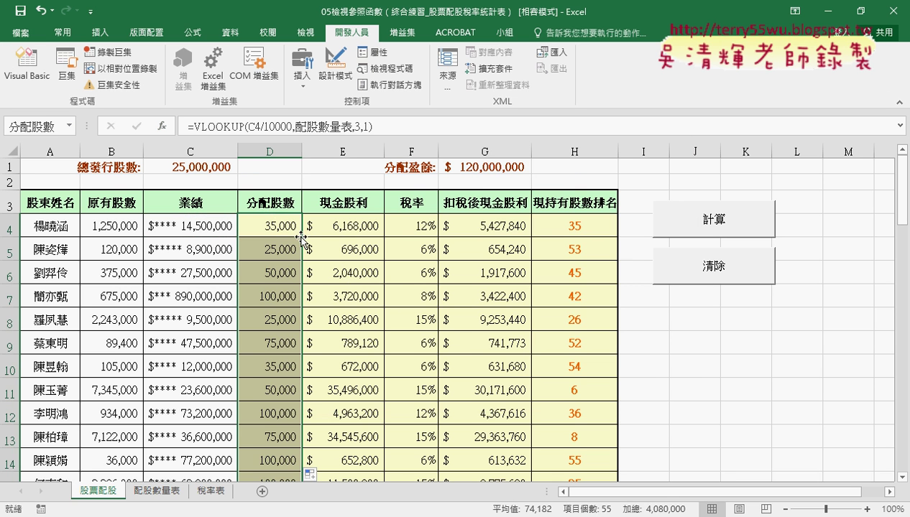
- Check that the filled formulas in D4, D5 and D6 reference C4, C5 and C6
left_click(265, 227)
left_click(370, 126)
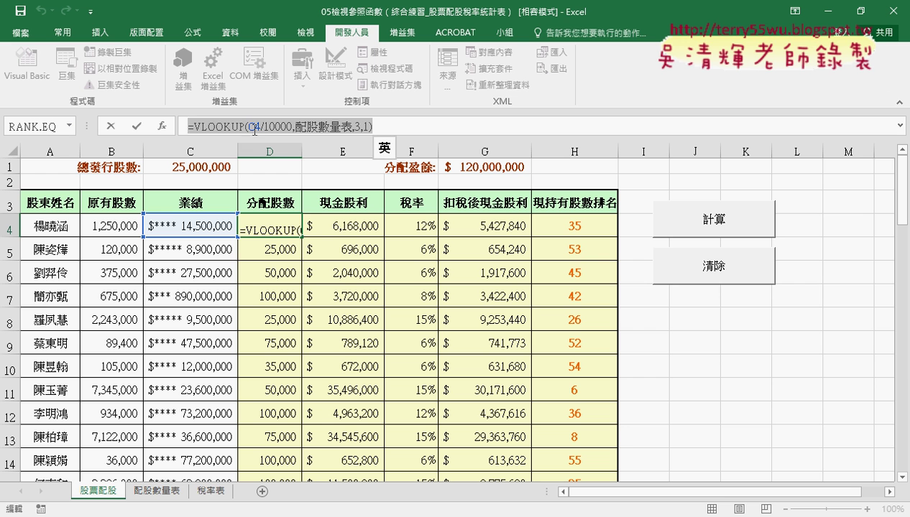
left_click(110, 128)
left_click(110, 127)
left_click(352, 229)
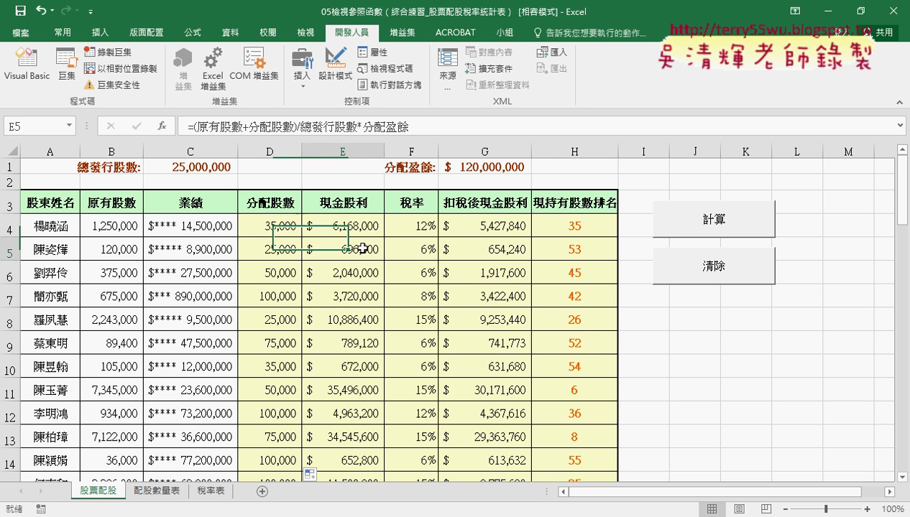
left_click(261, 223)
left_click(263, 252)
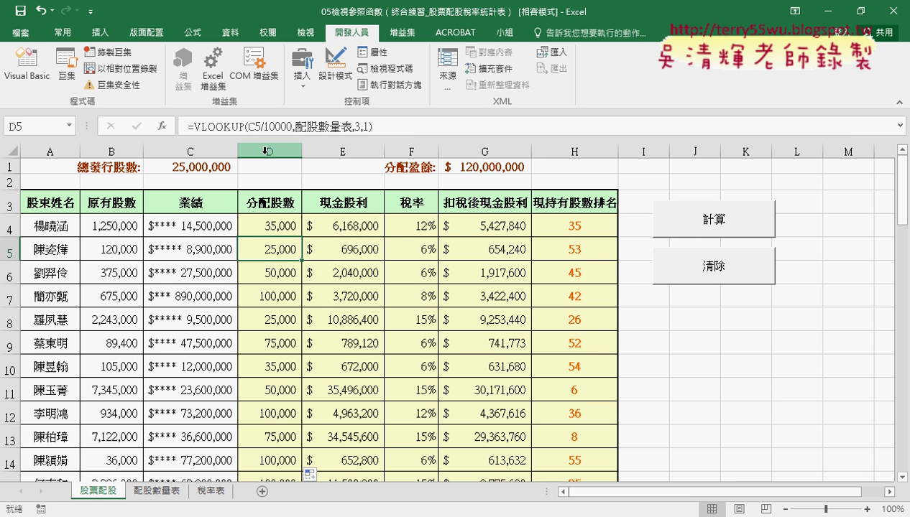
left_click(267, 270)
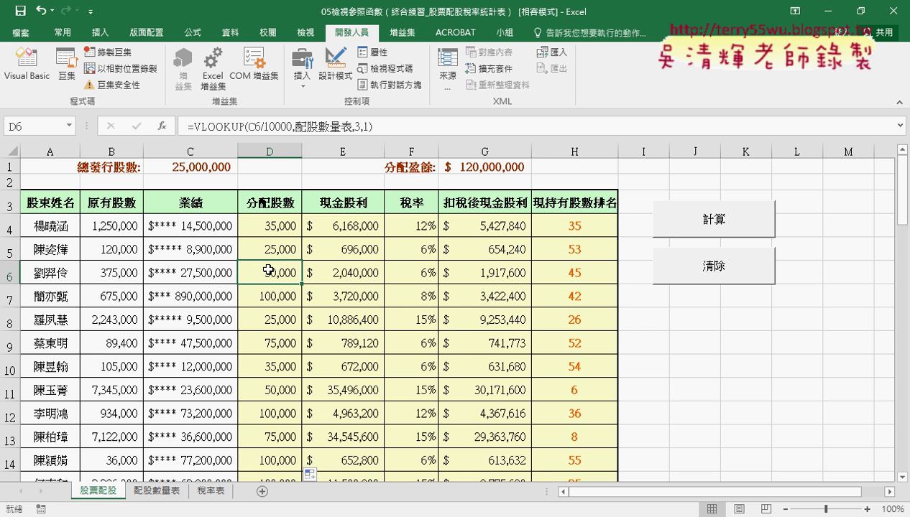
left_click(285, 222)
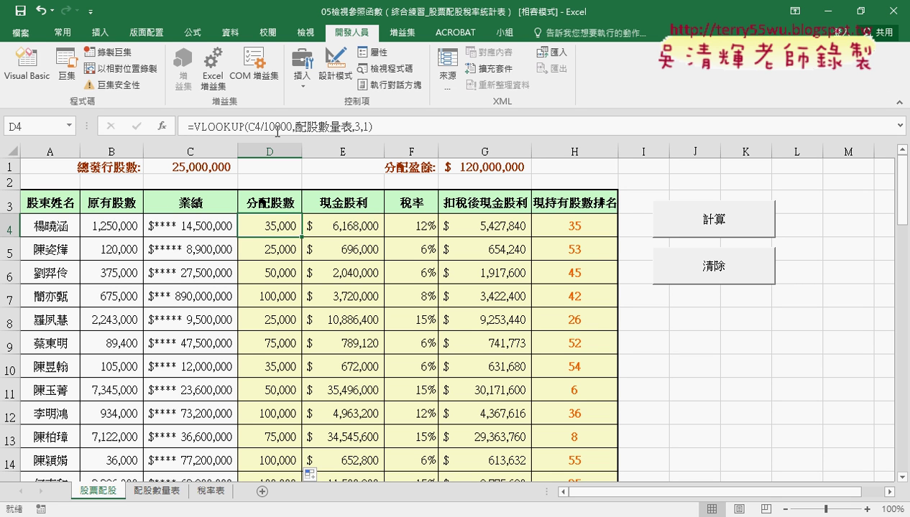
- Replace C4 in D4 with the named range 業績, restoring =VLOOKUP(業績/10000,配股數量表,3,1)
double_click(253, 127)
key("Delete")
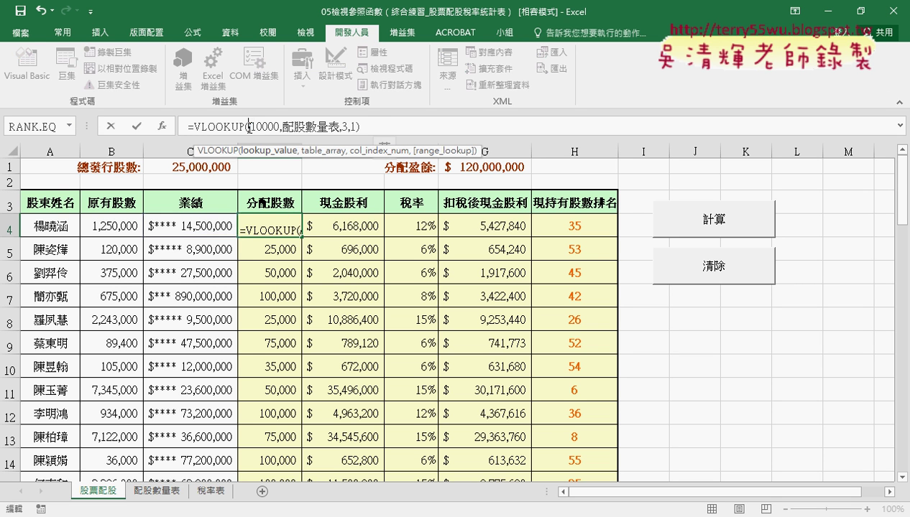
key("F3")
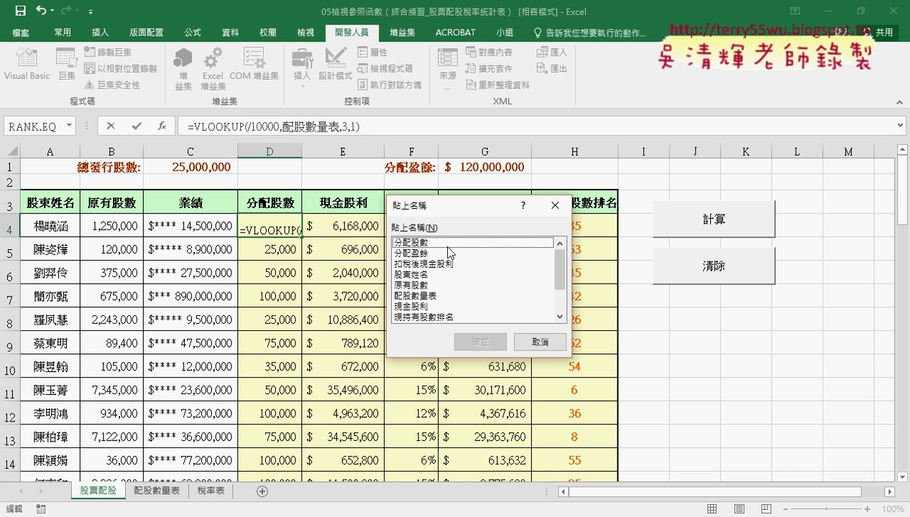
left_click_drag(556, 267, 556, 289)
double_click(403, 307)
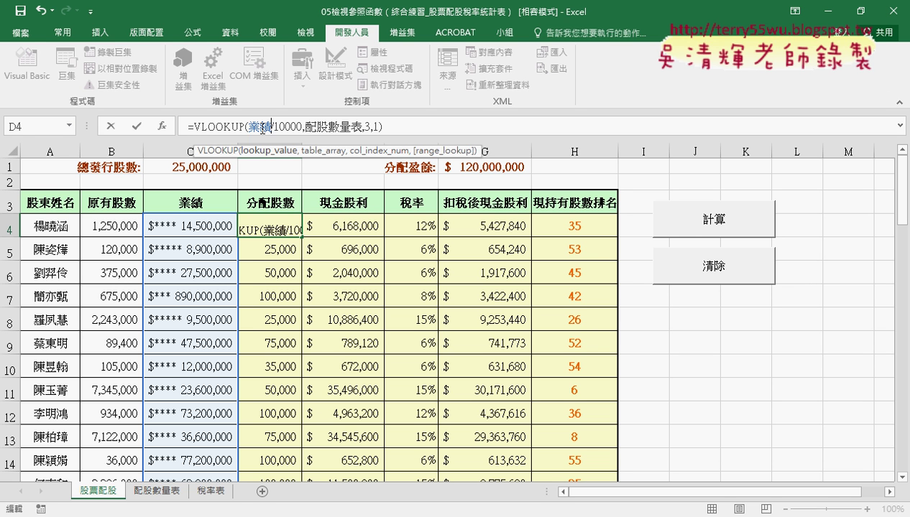
left_click(135, 125)
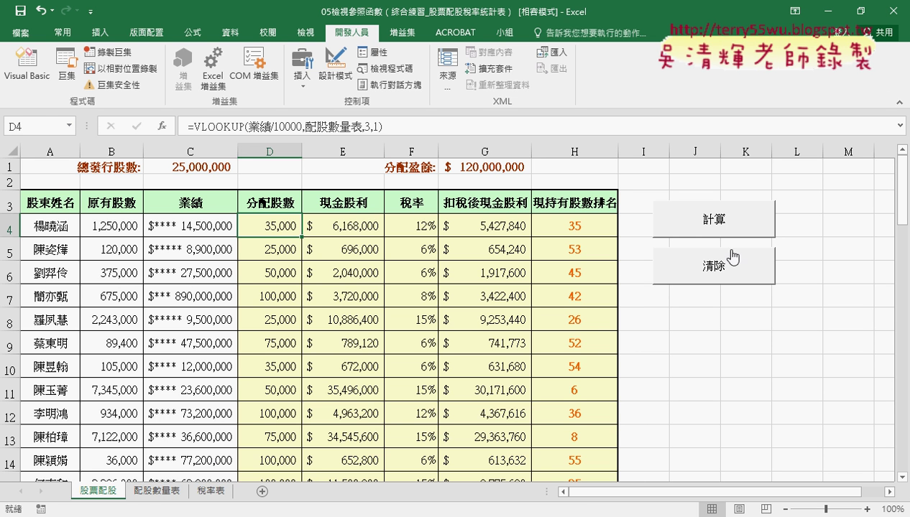
left_click(730, 311)
left_click(718, 270)
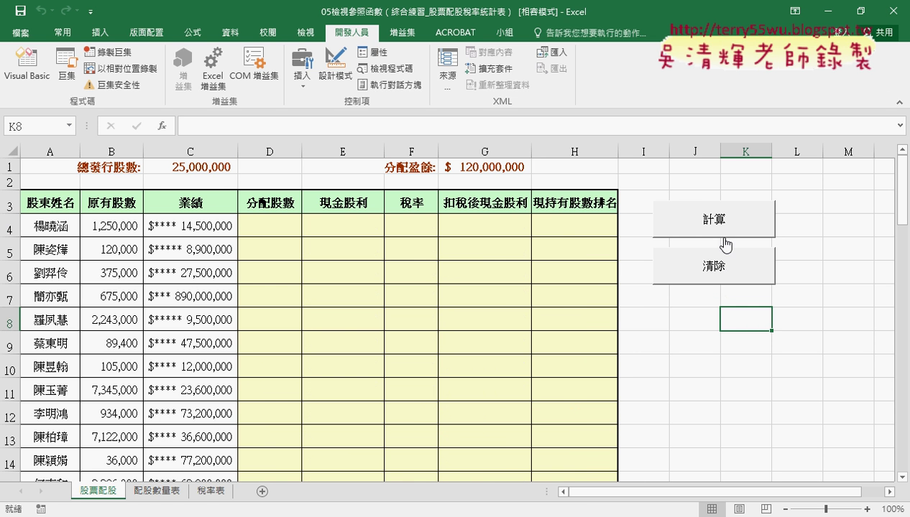
left_click(725, 234)
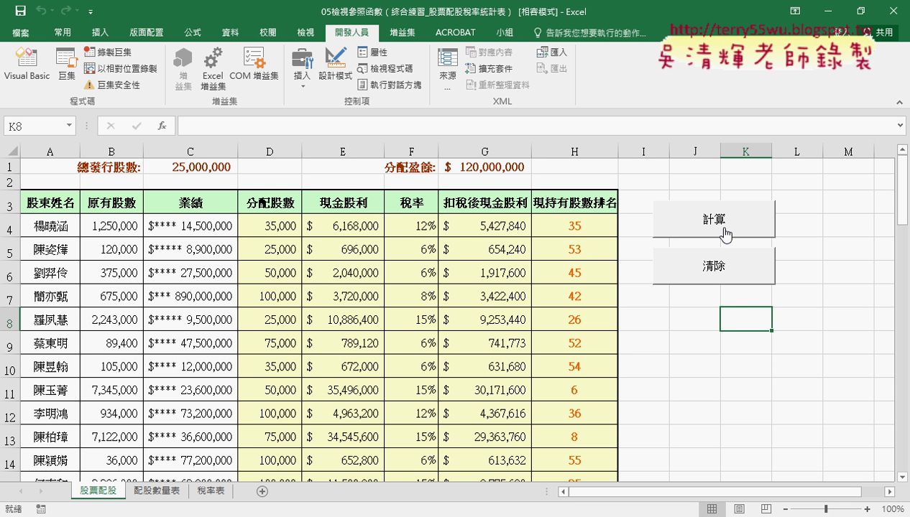
- Open the 計算 button's macro code via 指定巨集 > 編輯 and position the editor
right_click(726, 234)
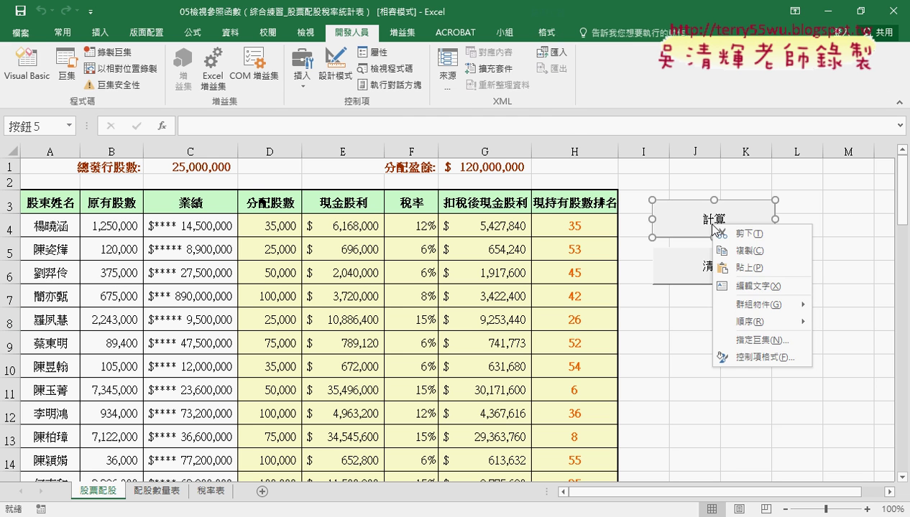
left_click(749, 339)
left_click(850, 238)
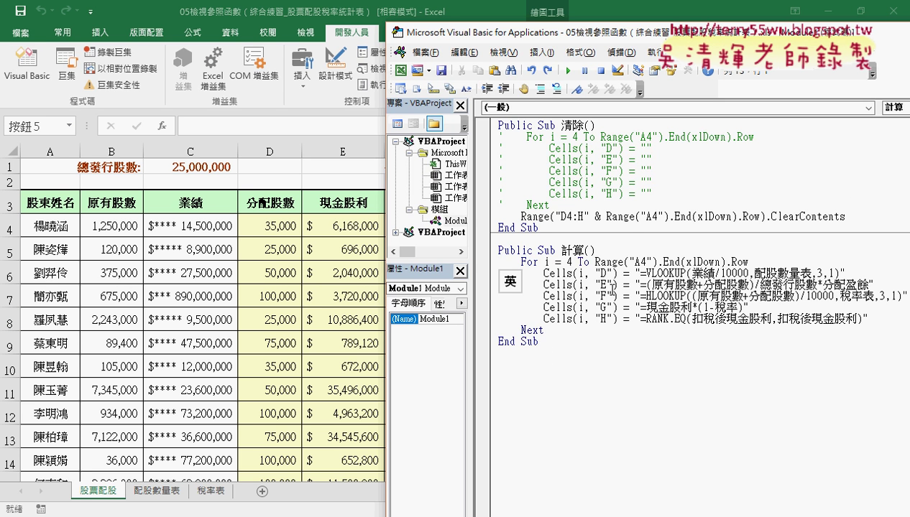
mouse_move(552, 35)
left_mouse_down()
mouse_move(523, 34)
mouse_move(318, 255)
left_mouse_up()
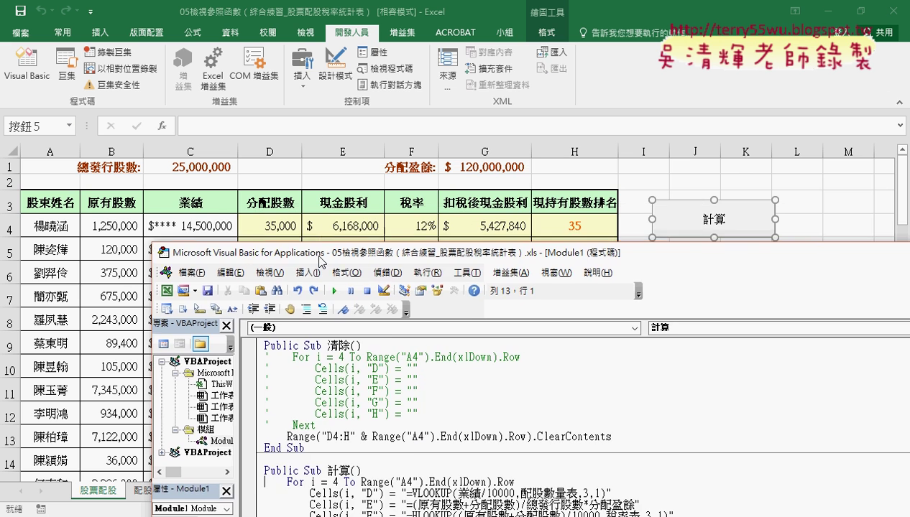
left_click_drag(525, 252, 566, 68)
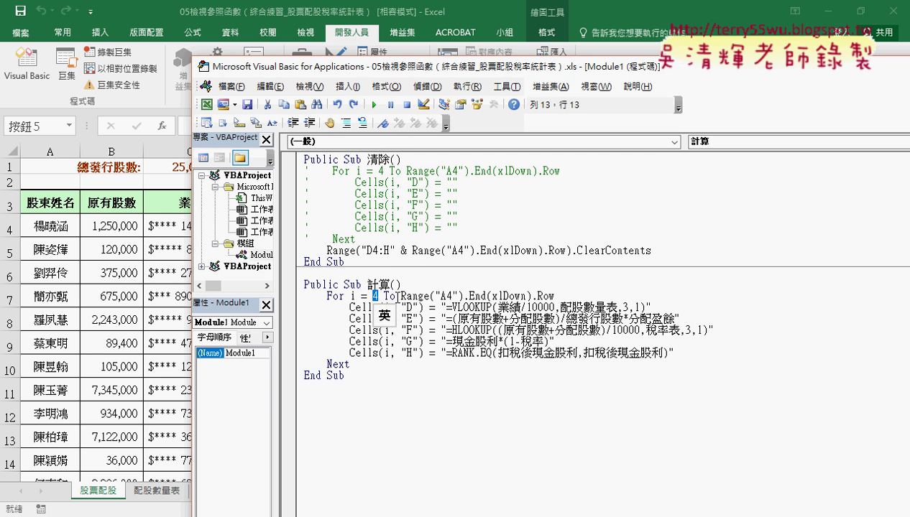
- Review the loop's last-row expression and column D VLOOKUP string, then return to Excel
left_click_drag(401, 295, 567, 295)
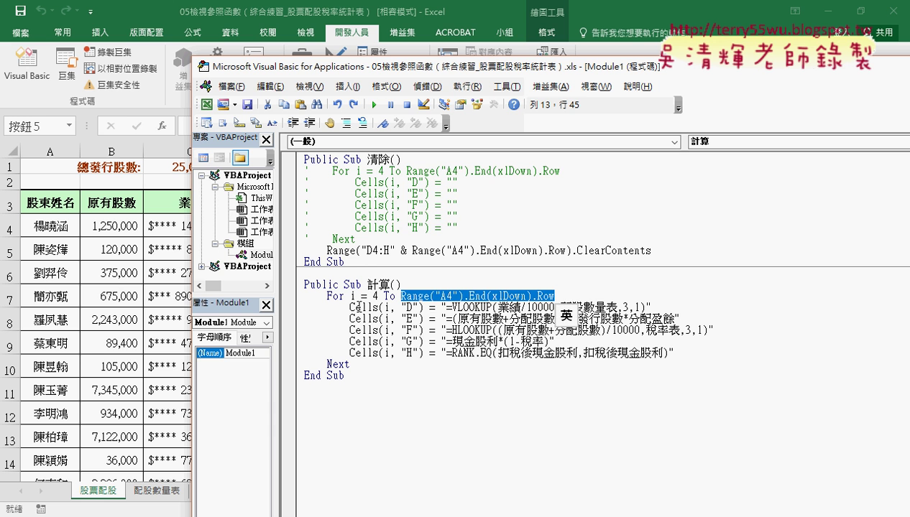
left_click_drag(350, 307, 646, 307)
left_click(447, 307)
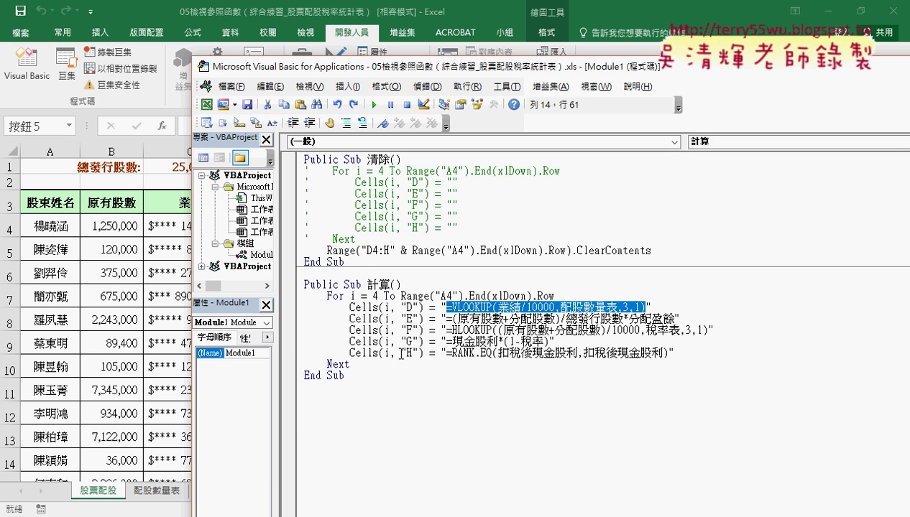
key("alt+F11")
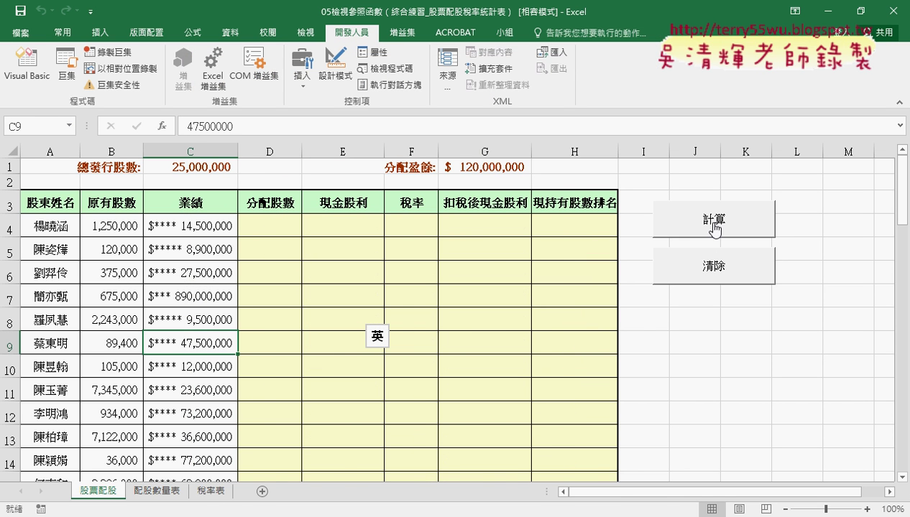
- Run 計算 to fill columns D–H, then open its Module1 code via 指定巨集 > 編輯
left_click(714, 227)
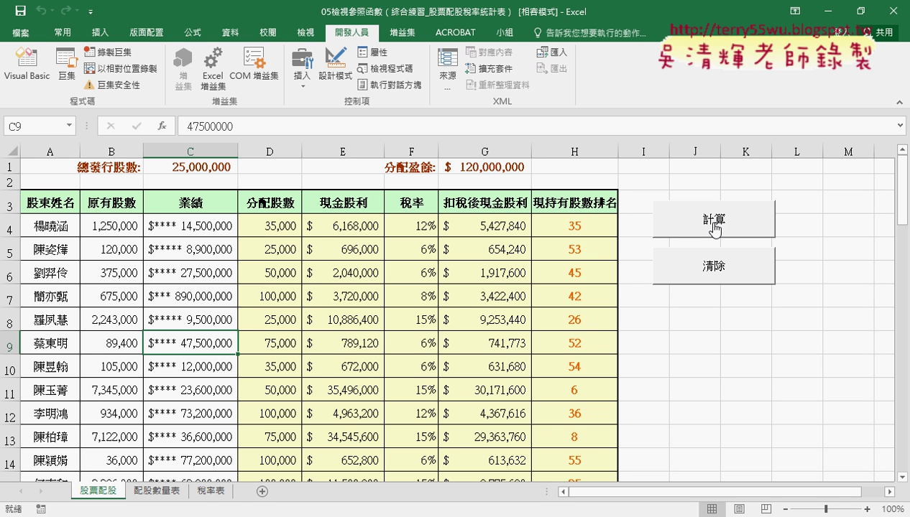
right_click(714, 228)
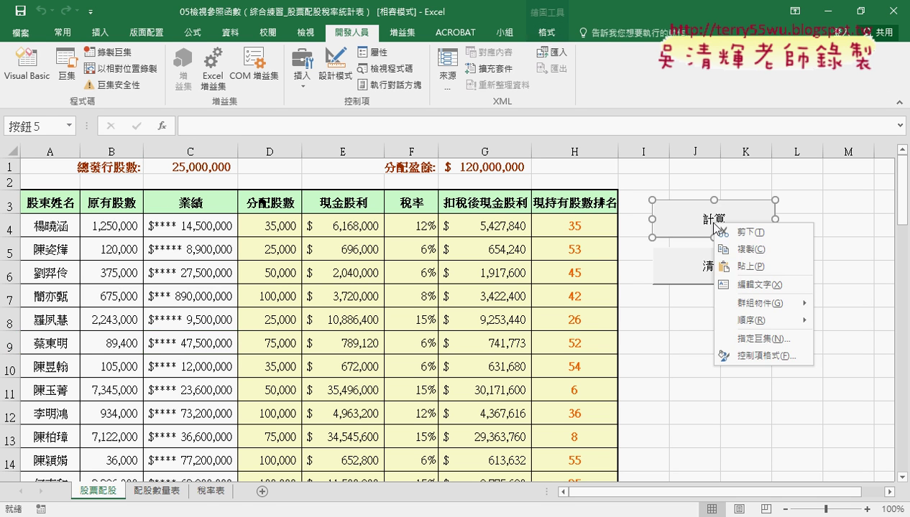
left_click(740, 318)
left_click(871, 227)
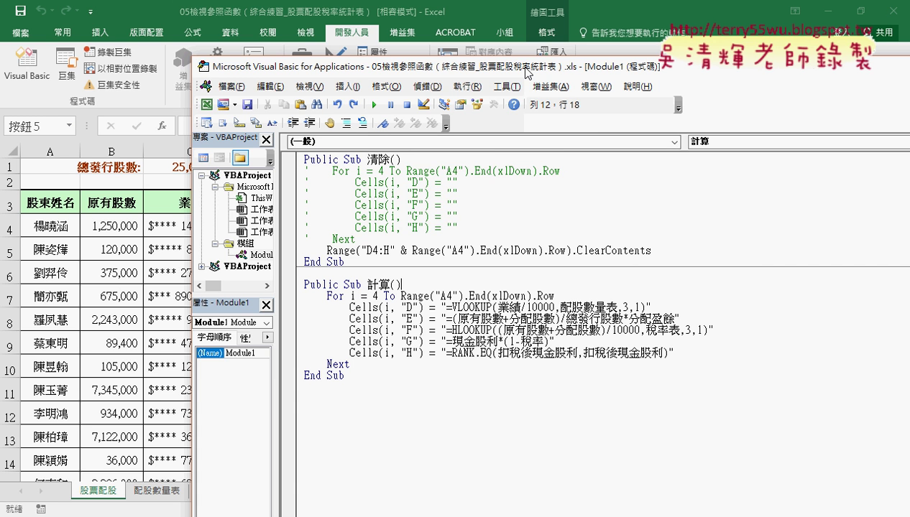
left_click_drag(525, 72, 429, 60)
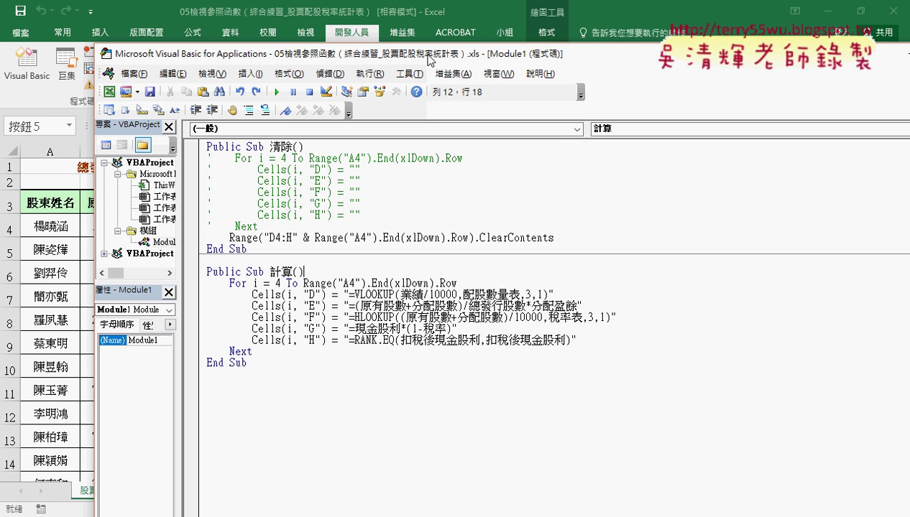